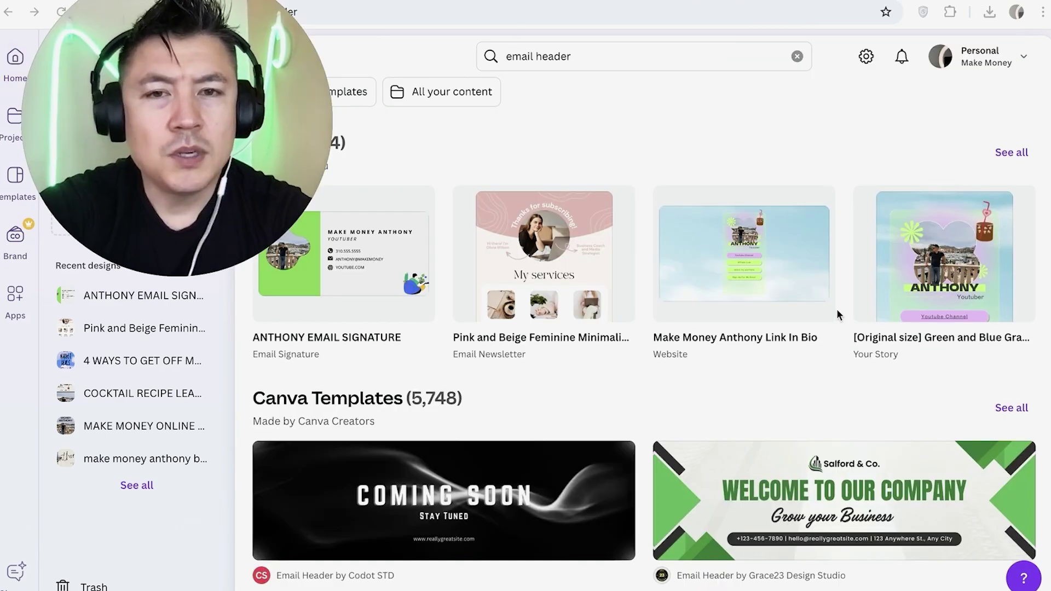
# - Open the full list of Canva templates found for "email header"
pyautogui.scroll(-4, 838, 310)
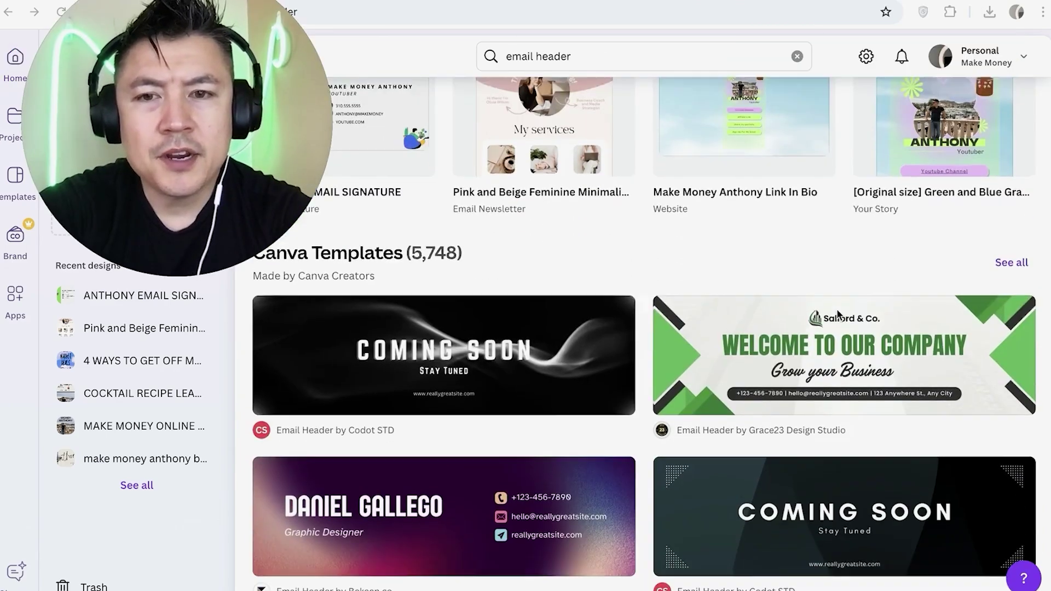
pyautogui.scroll(2, 838, 313)
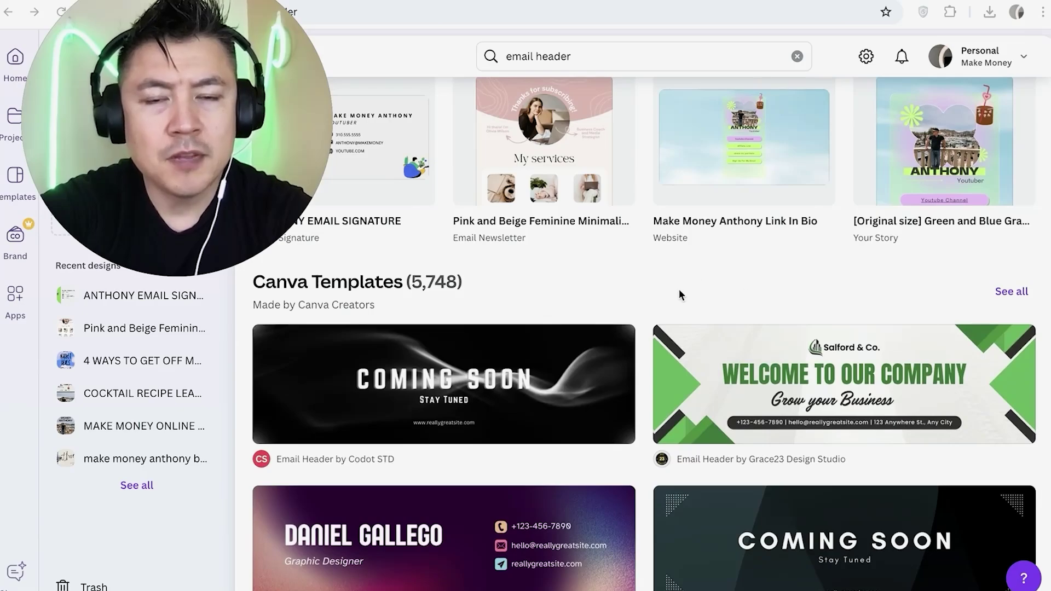
pyautogui.scroll(-1, 656, 301)
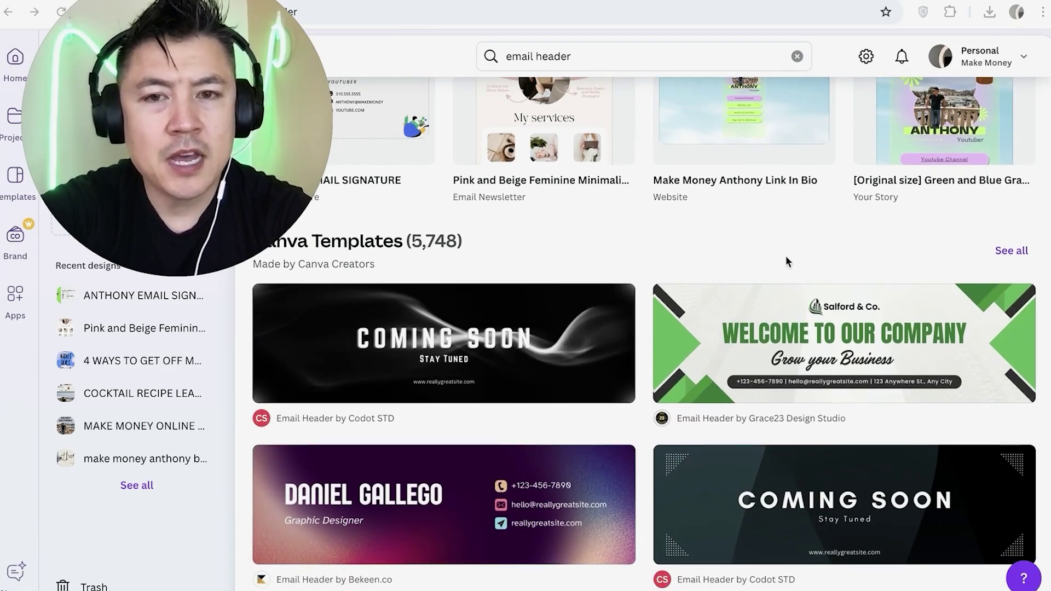
pyautogui.click(1000, 251)
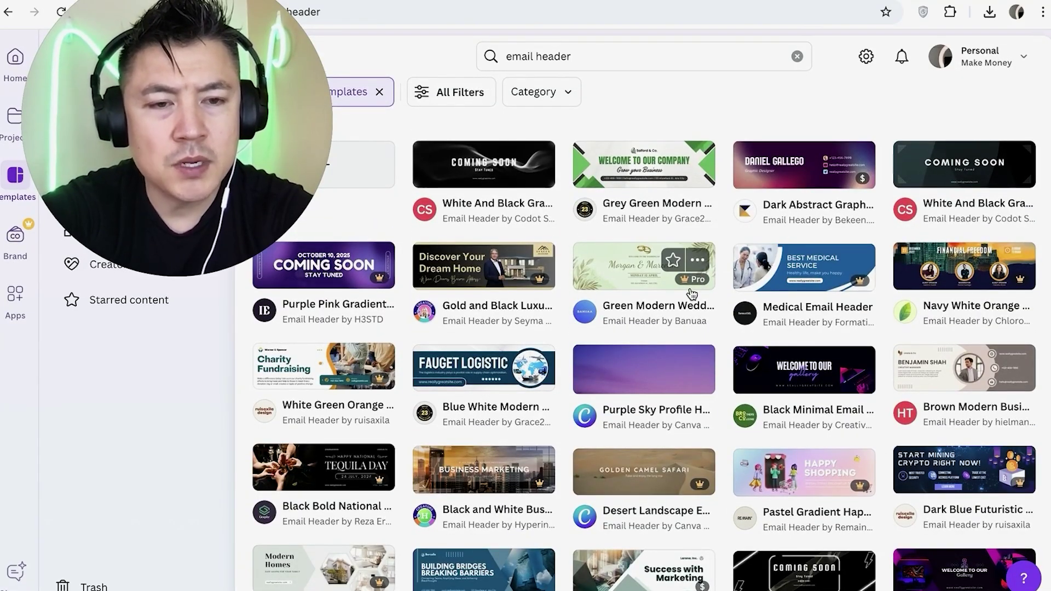
# - Filter the email header templates by price to show only the Free ones
pyautogui.scroll(-1, 691, 293)
pyautogui.scroll(-1, 691, 293)
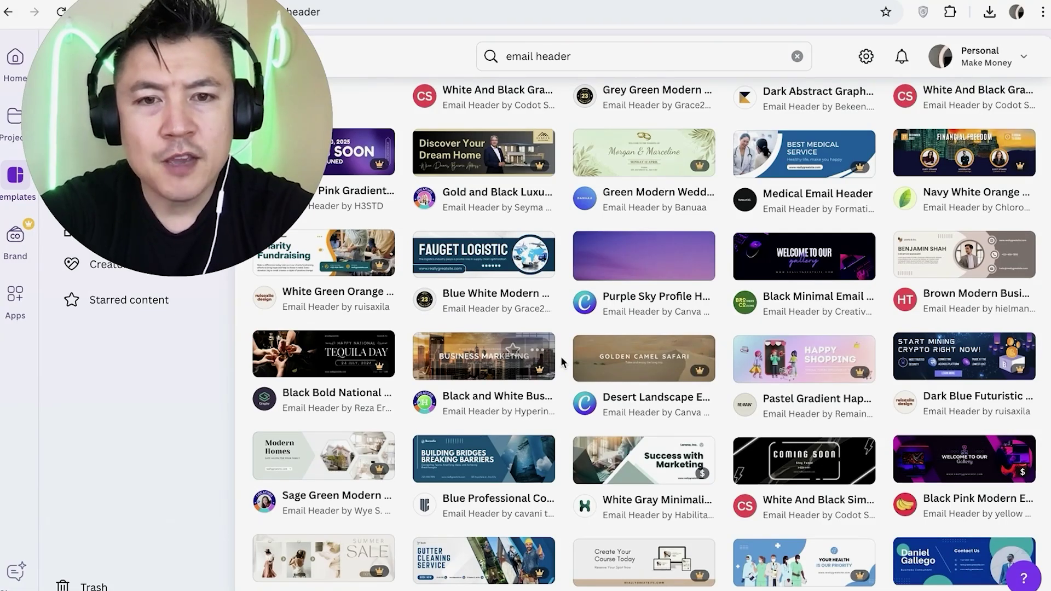
pyautogui.scroll(2, 560, 353)
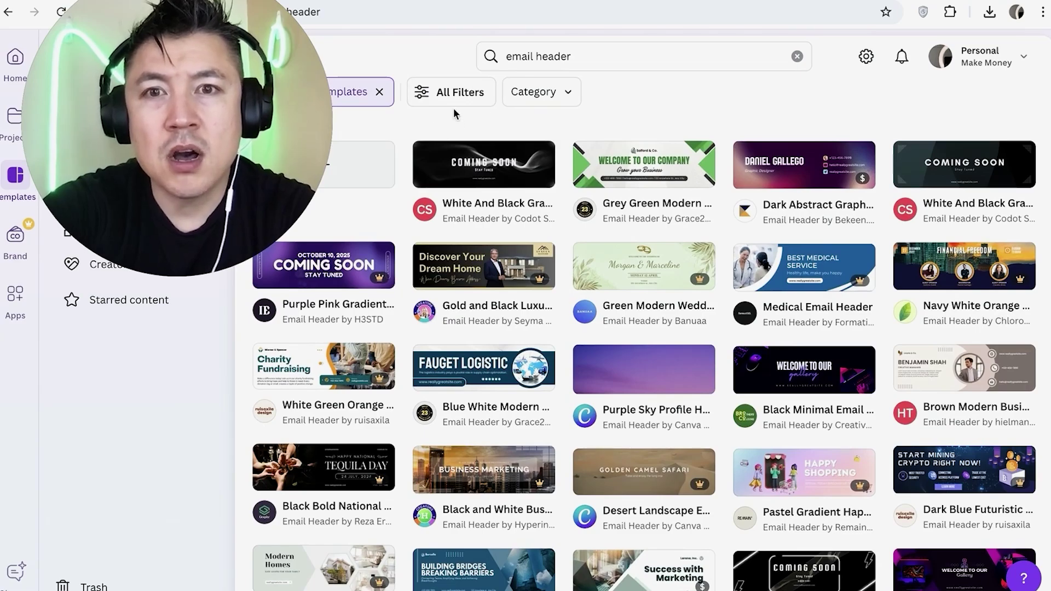
pyautogui.click(436, 96)
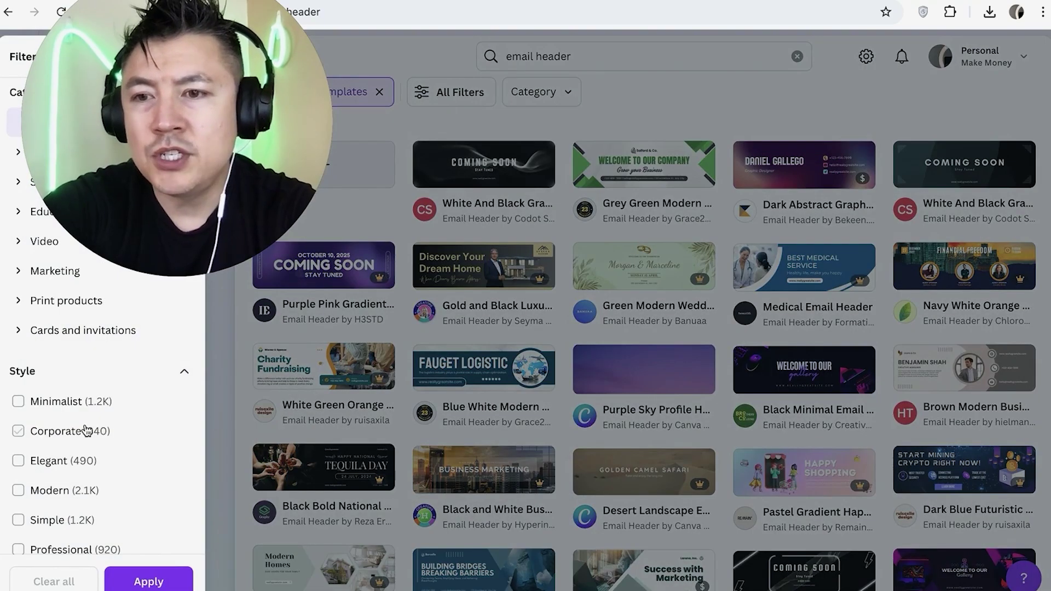
pyautogui.scroll(-10, 49, 391)
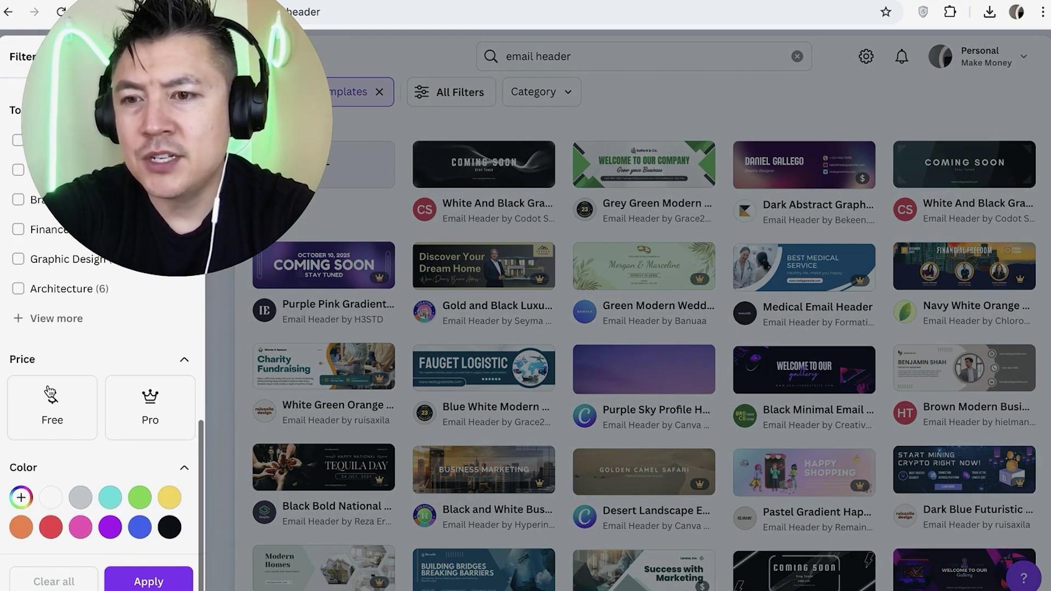
pyautogui.click(48, 405)
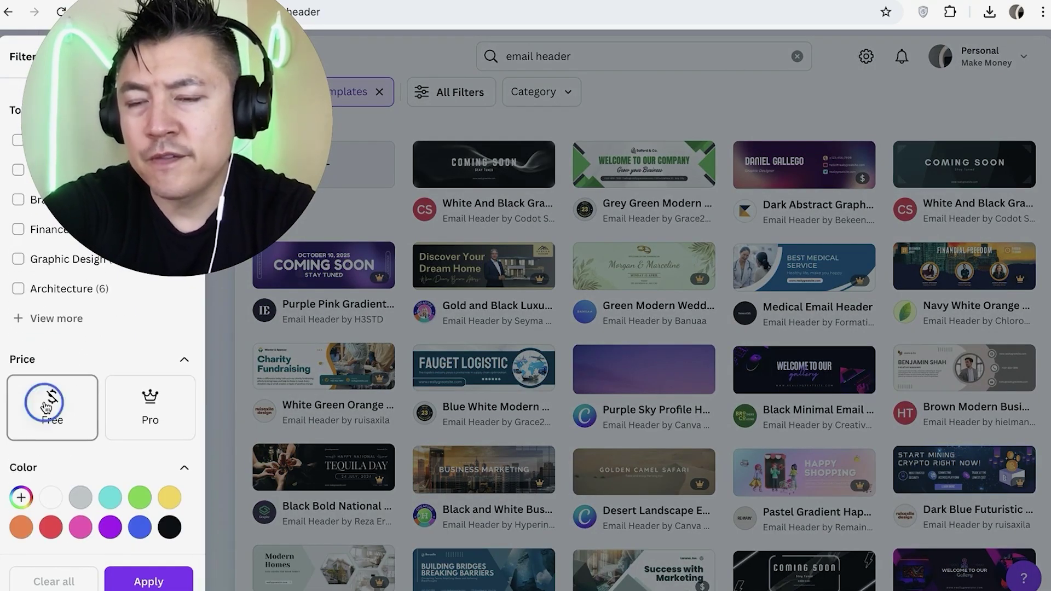
pyautogui.click(148, 579)
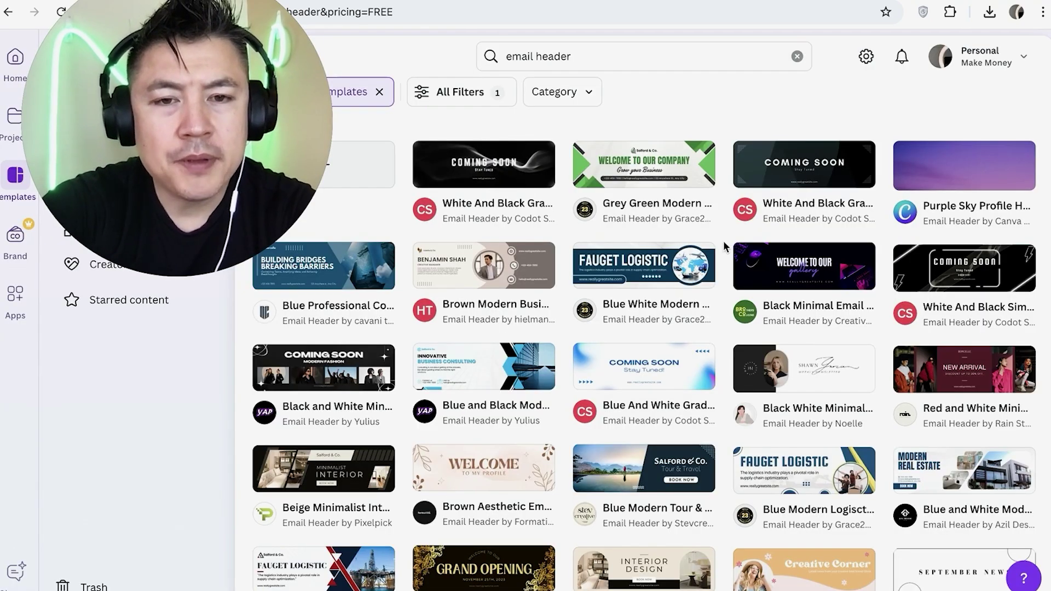
# - Browse the free email headers and open the Orange Pink Retro Creative Corner Email Header template
pyautogui.scroll(-3, 724, 295)
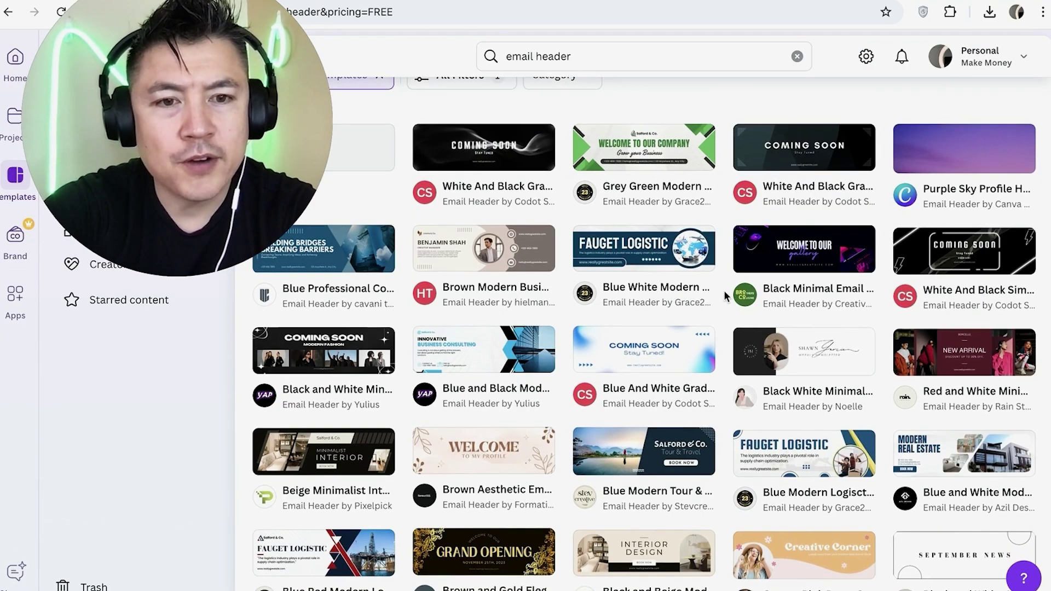
pyautogui.scroll(-5, 724, 296)
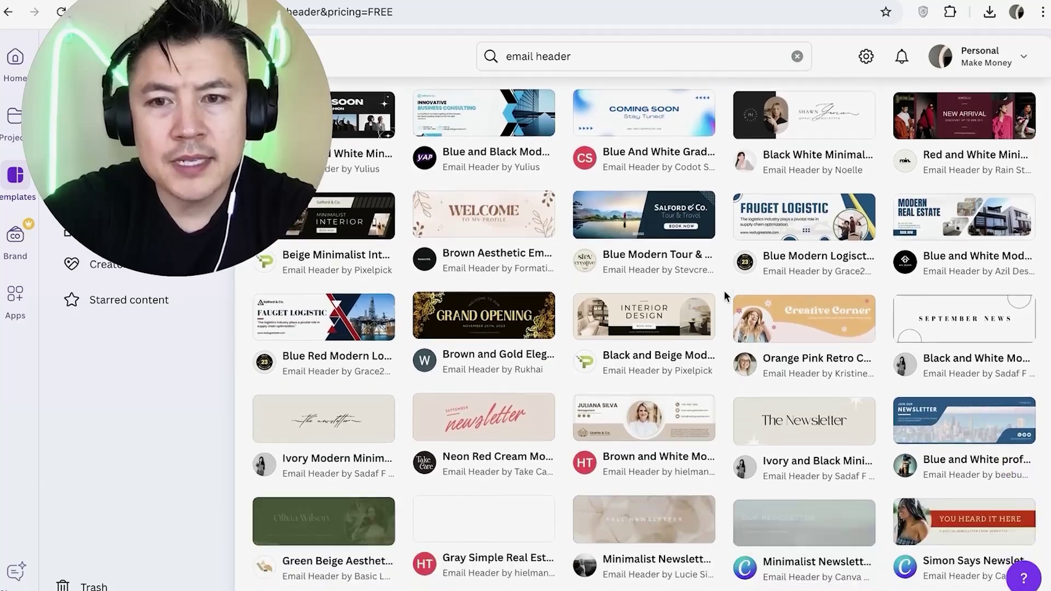
pyautogui.scroll(-1, 724, 290)
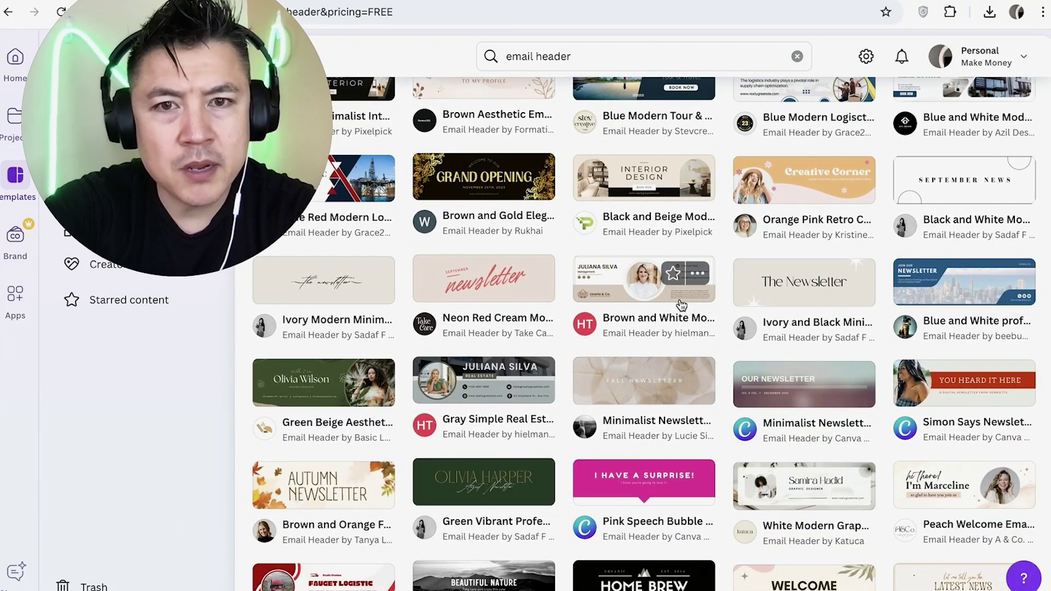
pyautogui.scroll(3, 681, 304)
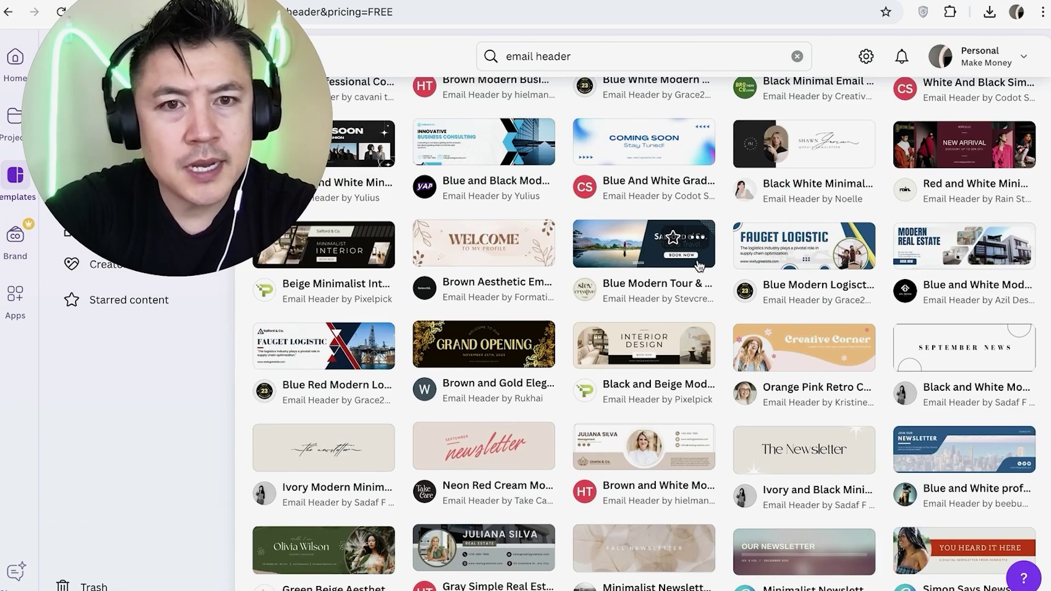
pyautogui.scroll(-2, 700, 266)
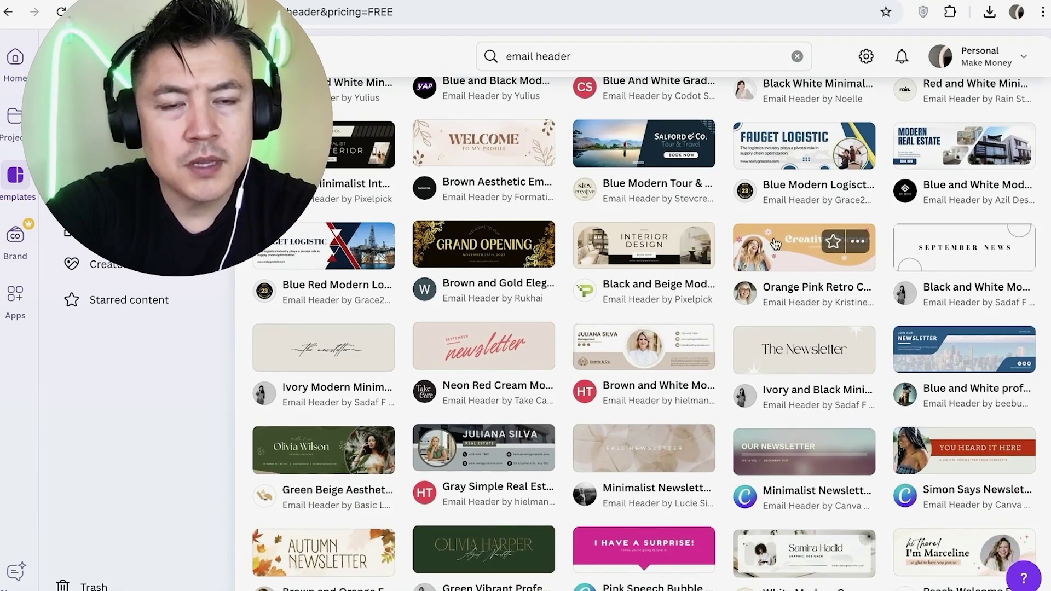
pyautogui.click(779, 256)
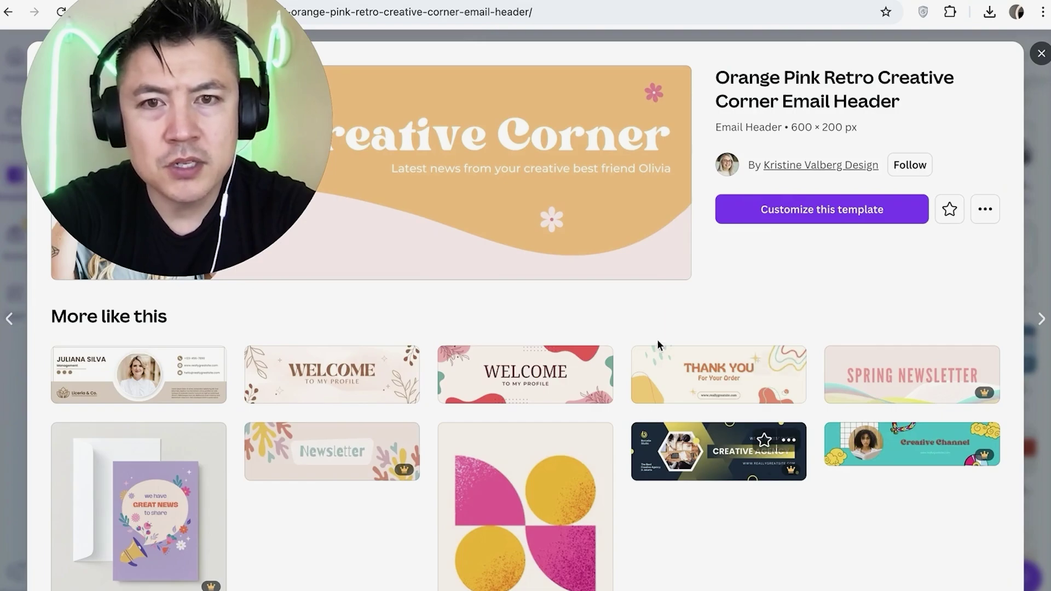
# - Look over the similar templates, then start customizing the Orange Pink Retro Creative Corner Email Header
pyautogui.scroll(-1, 671, 313)
pyautogui.scroll(-3, 672, 313)
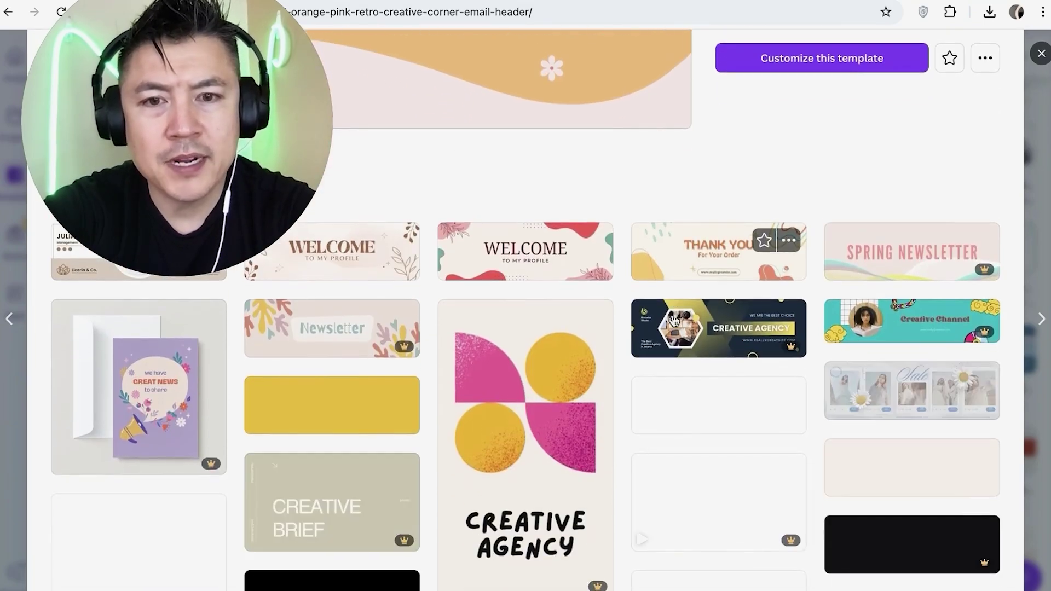
pyautogui.scroll(3, 672, 313)
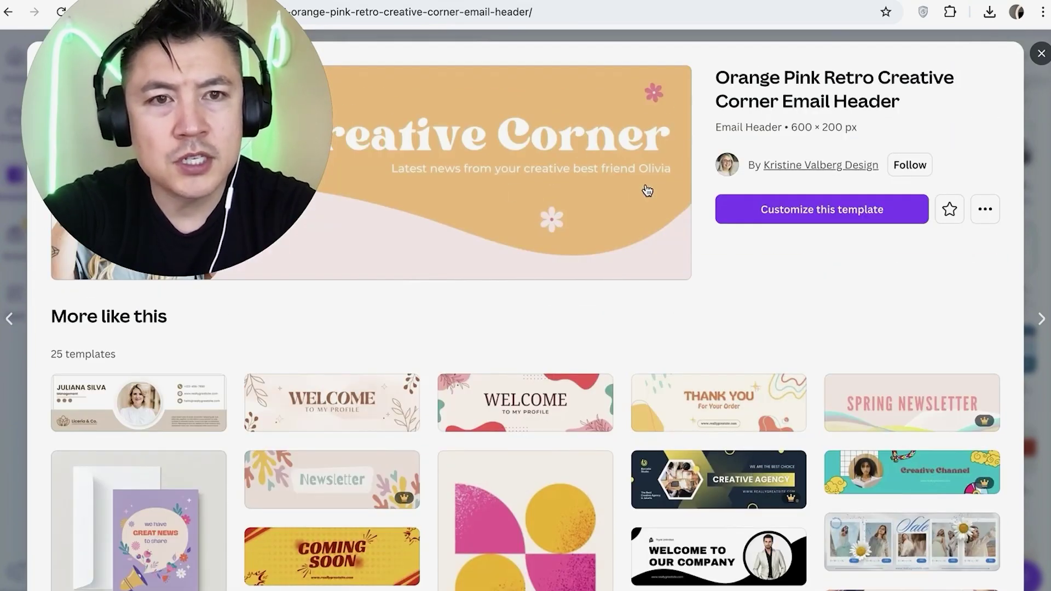
pyautogui.click(773, 206)
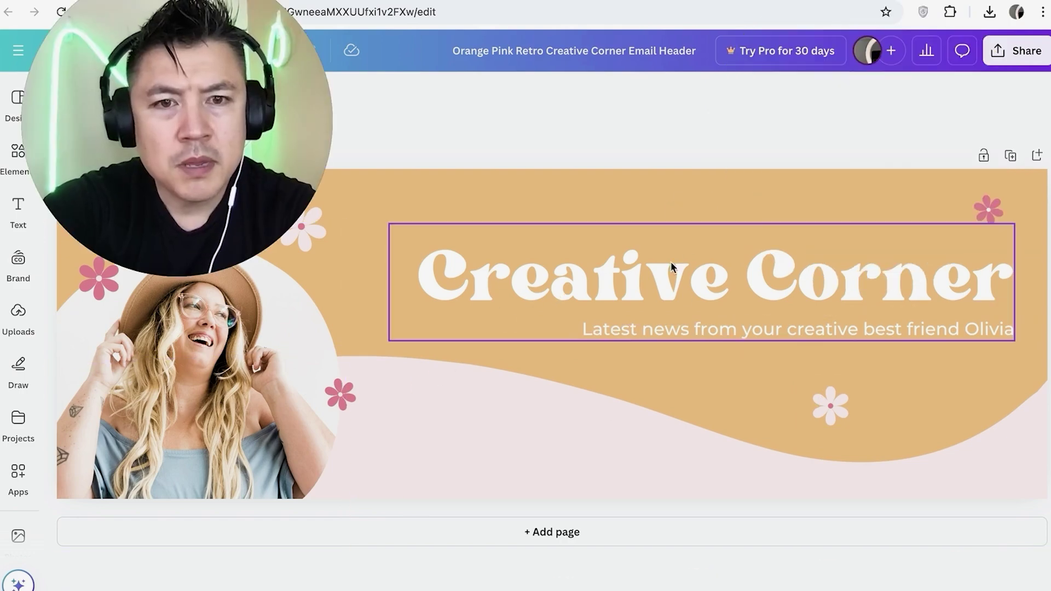
# - Replace the "Creative Corner" headline with "MAKE MONEY ANTHONY"
pyautogui.doubleClick(648, 275)
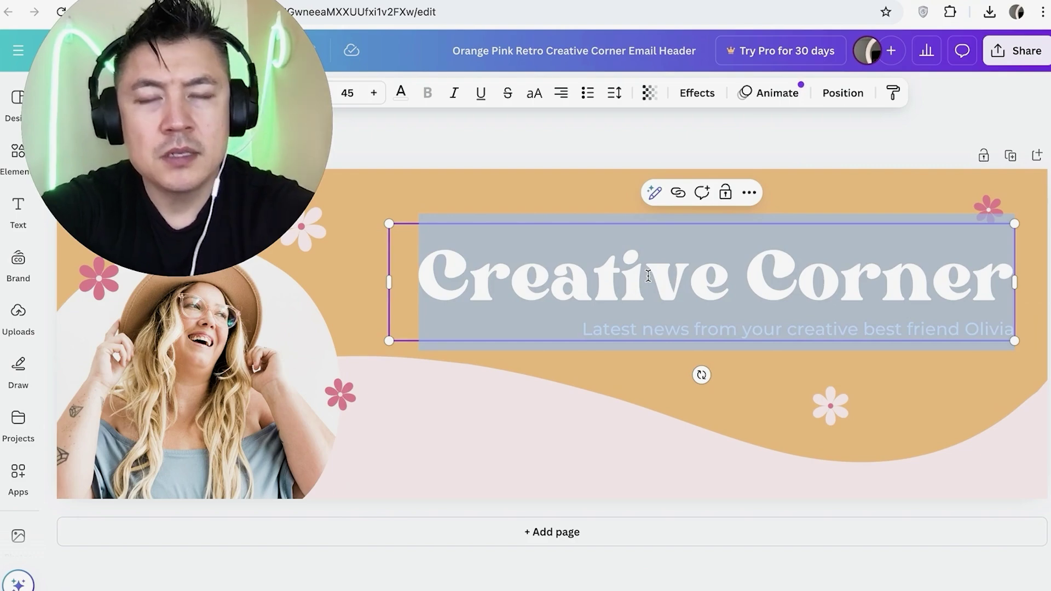
pyautogui.click(630, 343)
pyautogui.write('MAKE MONEY ANTHONY')
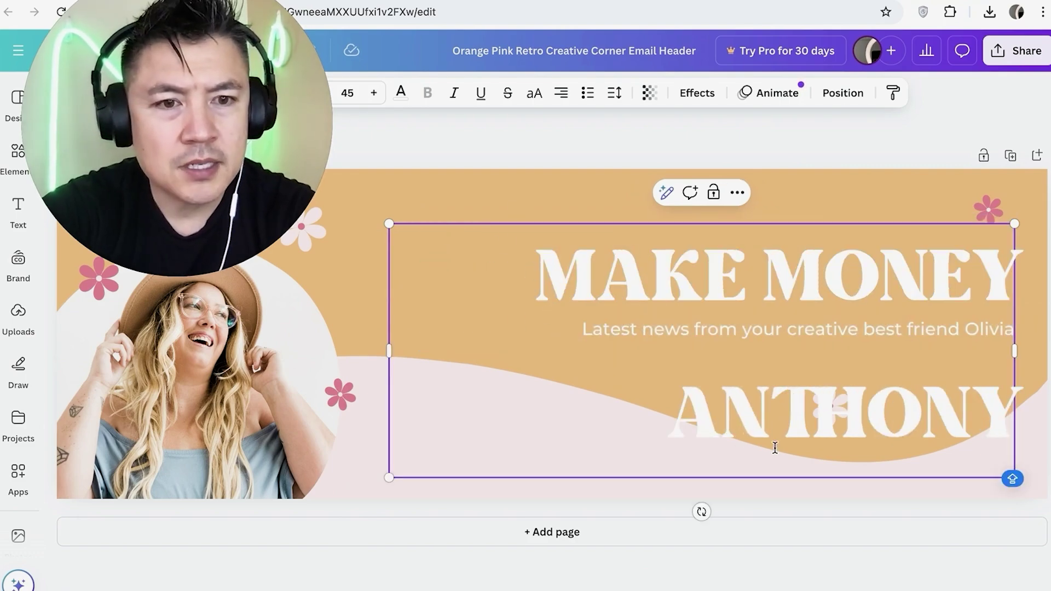
# - Reduce the headline's font size to 33 so that it fits on one line, and deselect it
pyautogui.click(589, 272)
pyautogui.tripleClick(539, 274)
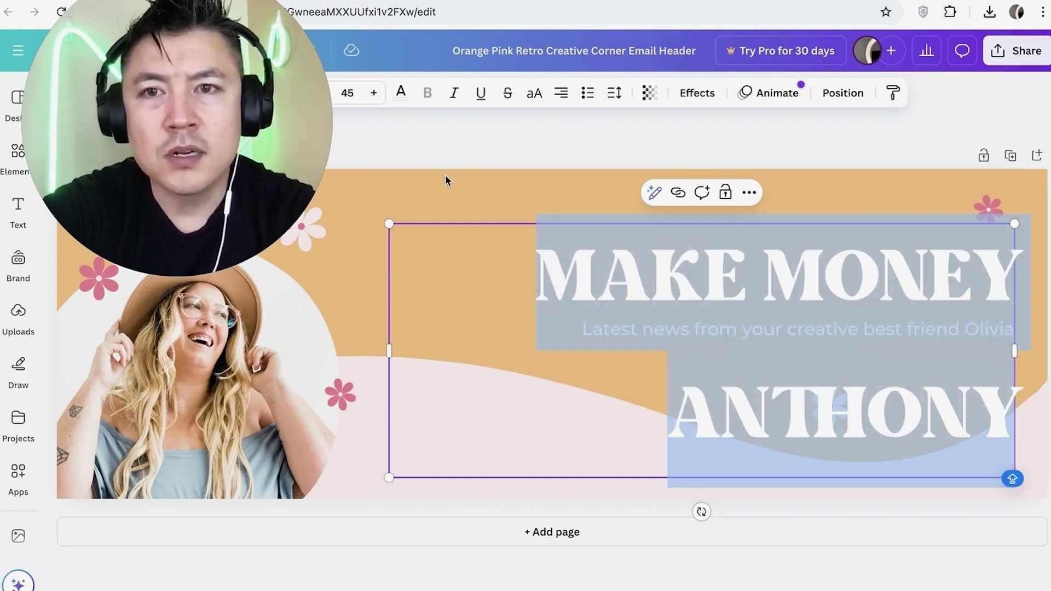
pyautogui.press('Escape')
pyautogui.click(321, 96)
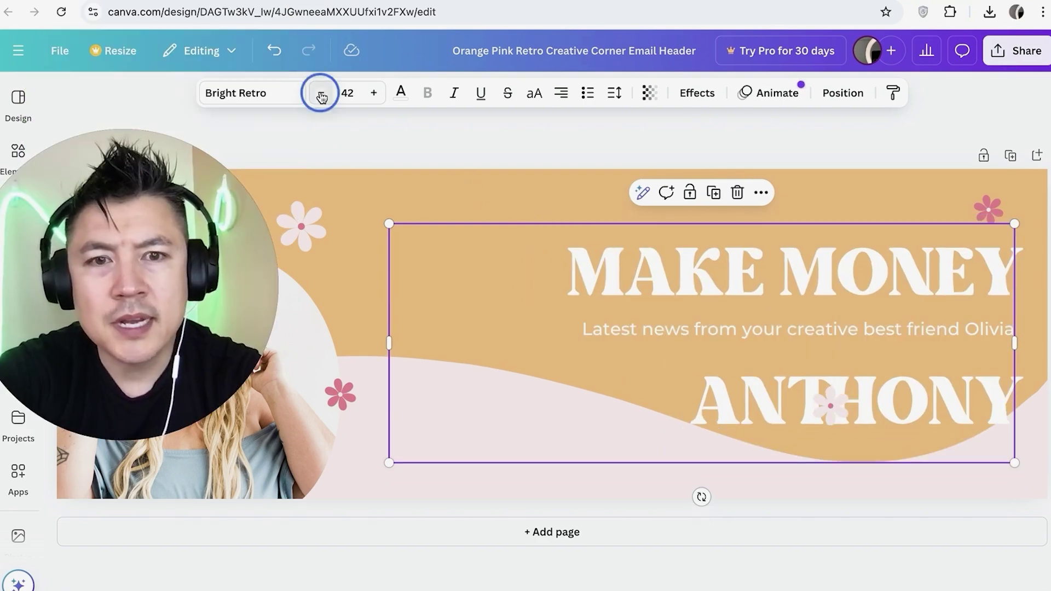
pyautogui.click(321, 96)
pyautogui.click(321, 96)
pyautogui.click(322, 97)
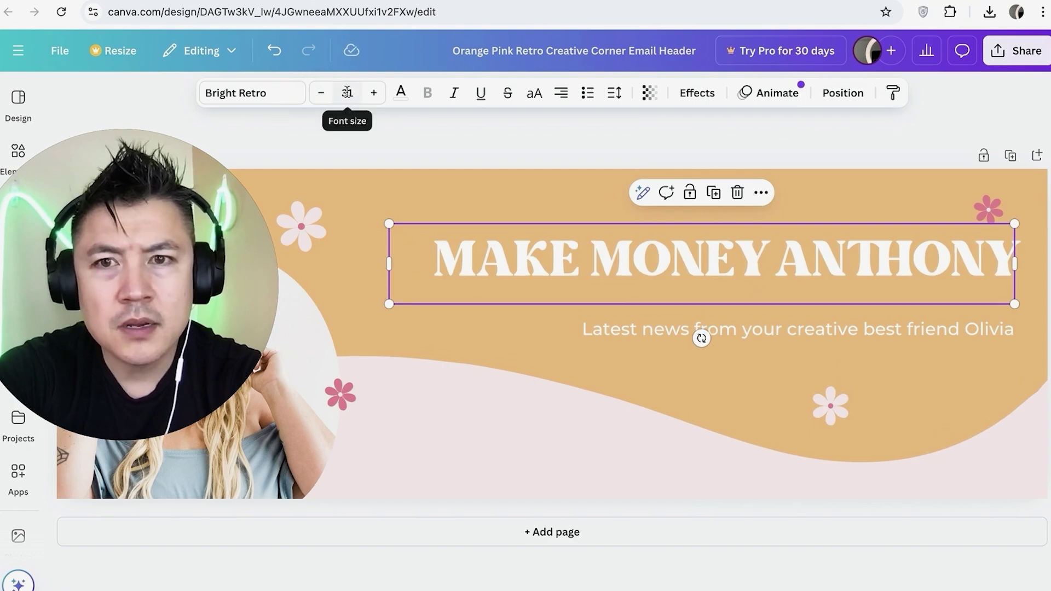
pyautogui.click(372, 93)
pyautogui.click(319, 96)
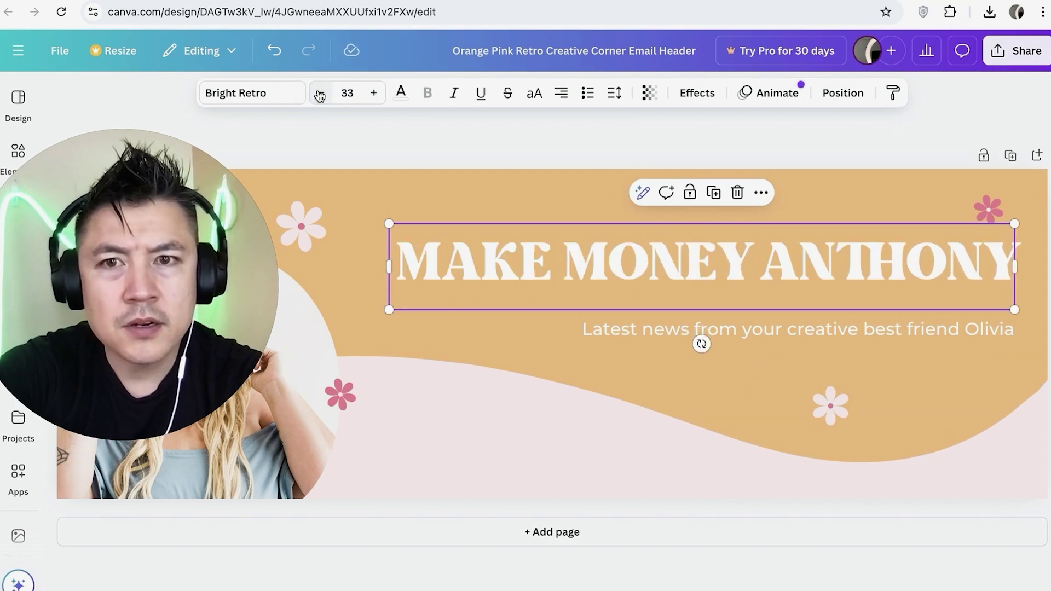
pyautogui.click(529, 206)
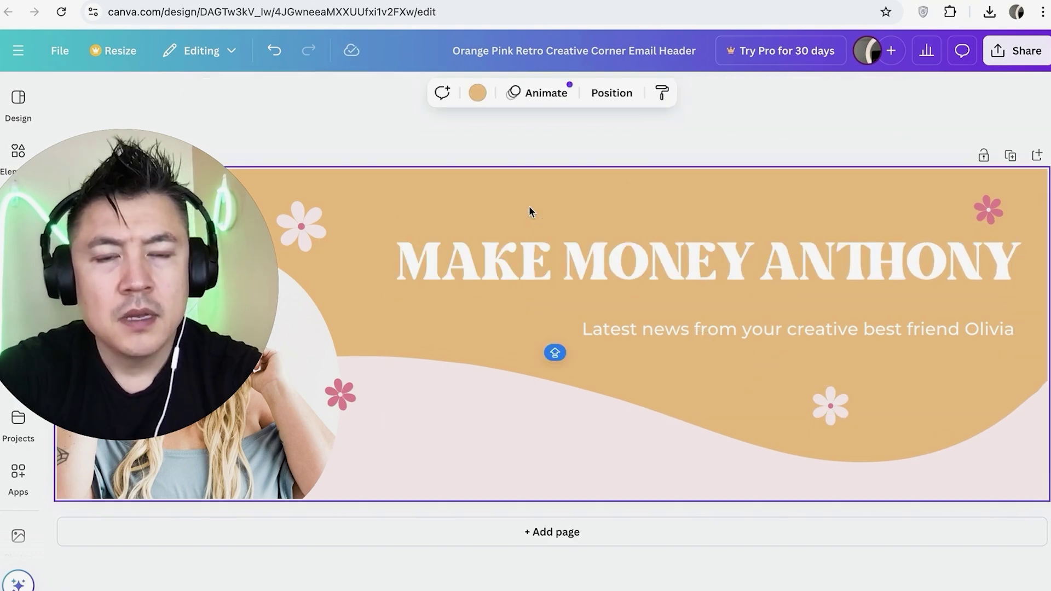
# - Replace the tagline below the headline with "LEARN TO MAKE MONEY ONLINE"
pyautogui.doubleClick(711, 331)
pyautogui.write('LEARN TO M')
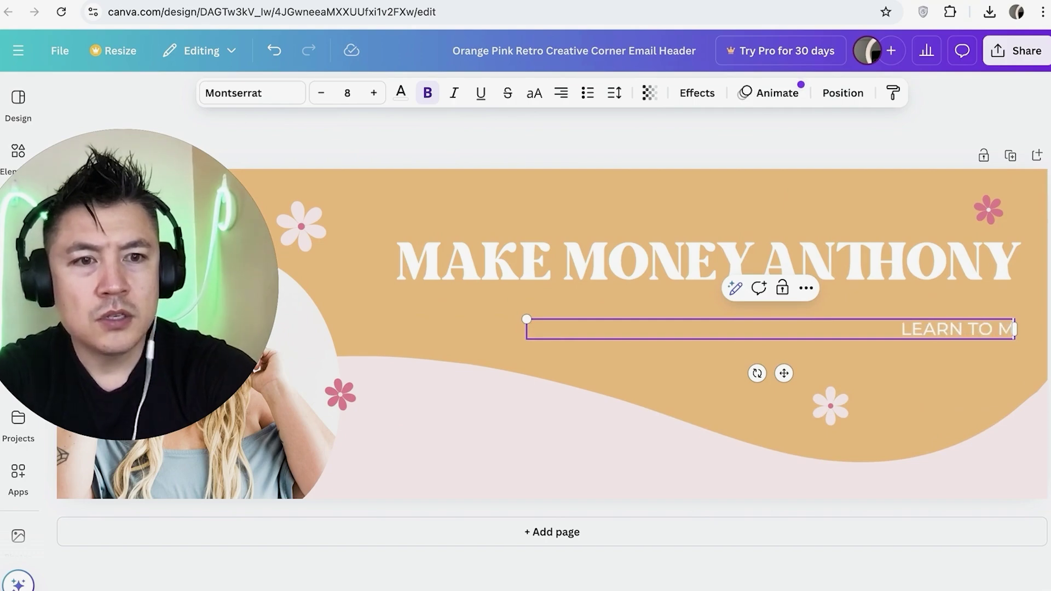
pyautogui.write('AKE MONEY ONLINE')
pyautogui.click(608, 263)
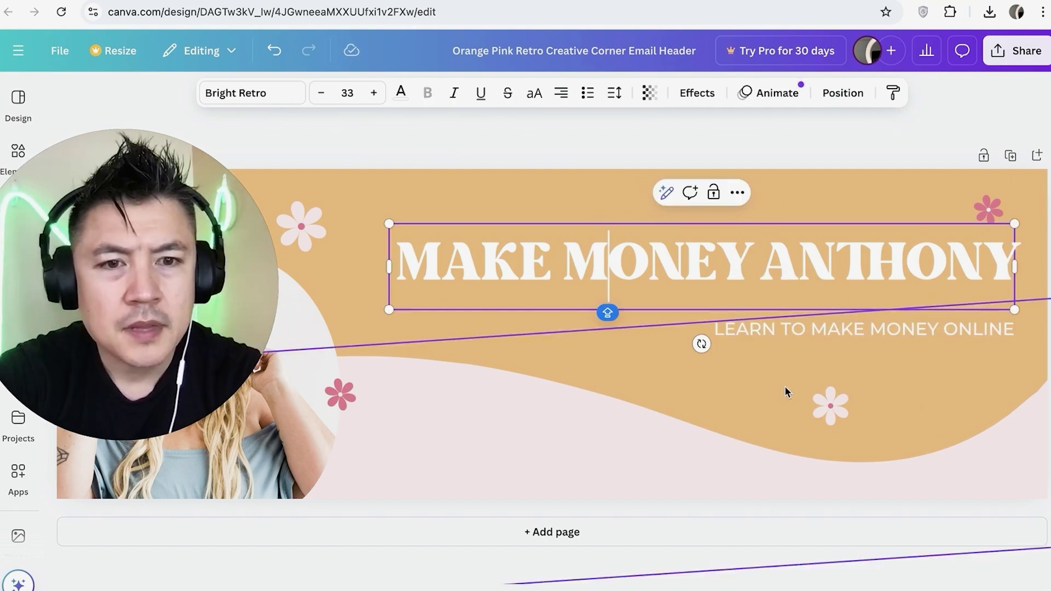
# - Delete the white flower on the lower wave, the white flower above the photo and the pink flower above the headline
pyautogui.click(843, 408)
pyautogui.press('Delete')
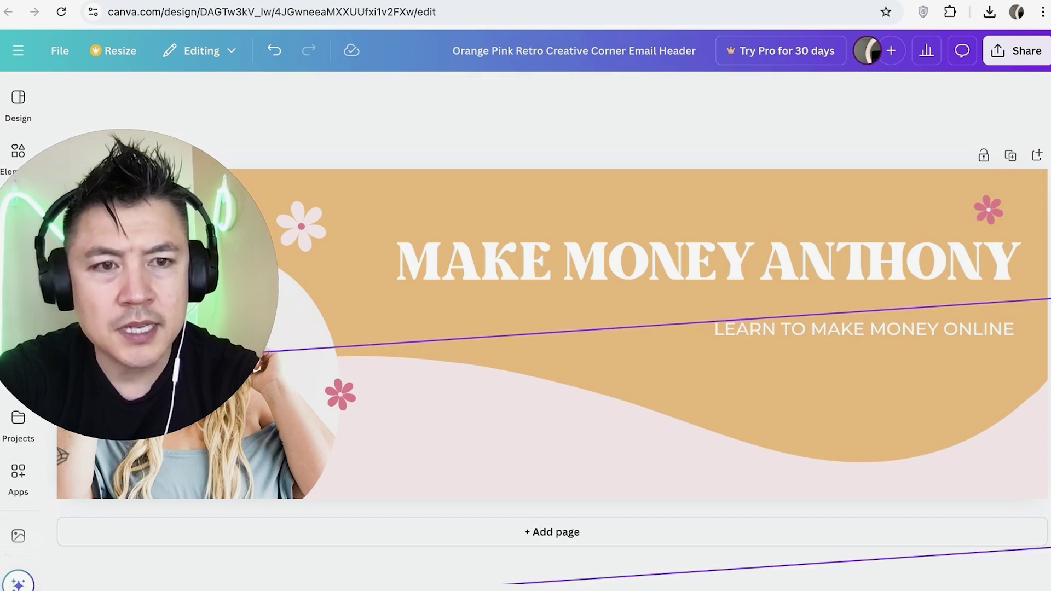
pyautogui.click(305, 228)
pyautogui.press('Delete')
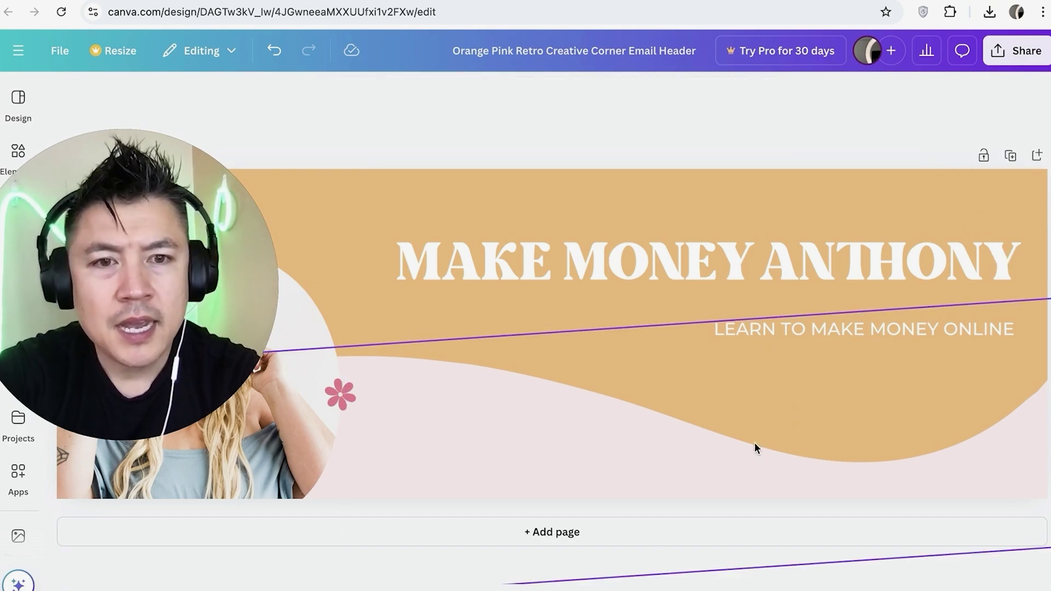
# - Change the header's orange background to the solid turquoise blue from the default colors
pyautogui.click(806, 198)
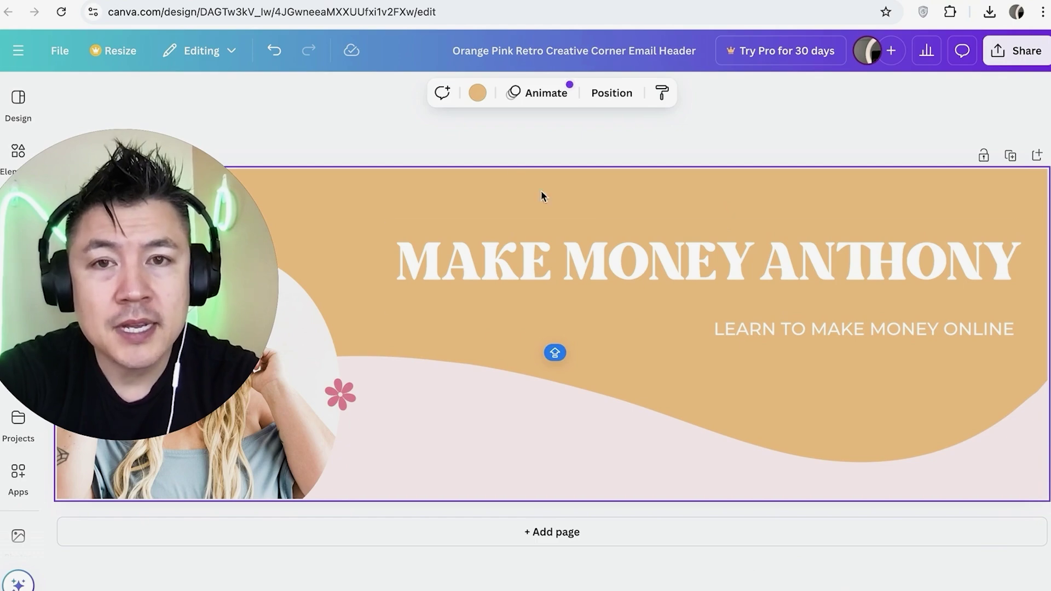
pyautogui.click(477, 94)
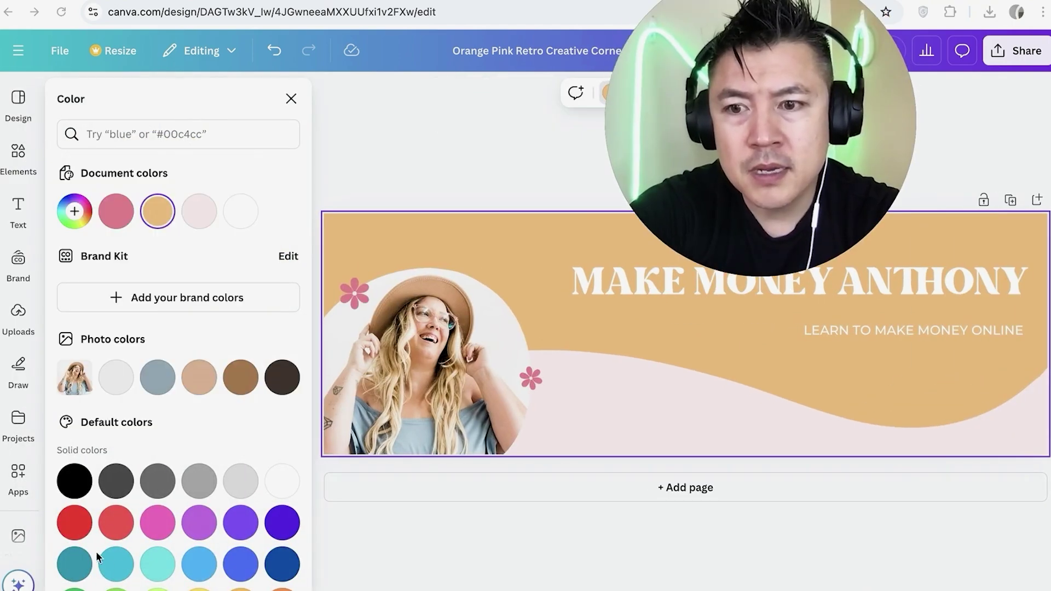
pyautogui.click(113, 563)
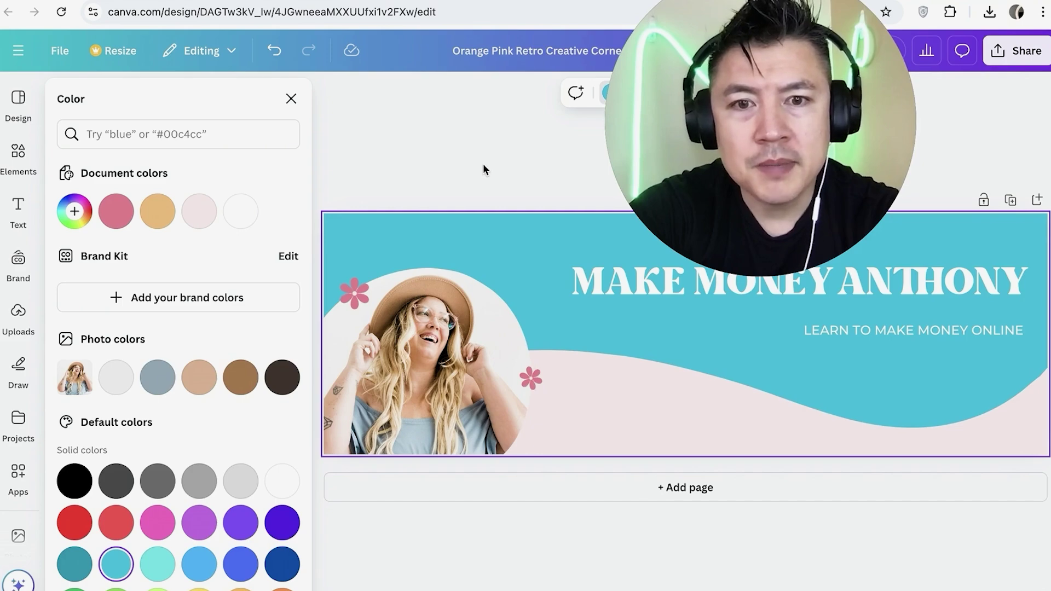
# - Change the pale pink wave at the bottom of the header to the blue-gray from the photo colors
pyautogui.click(462, 435)
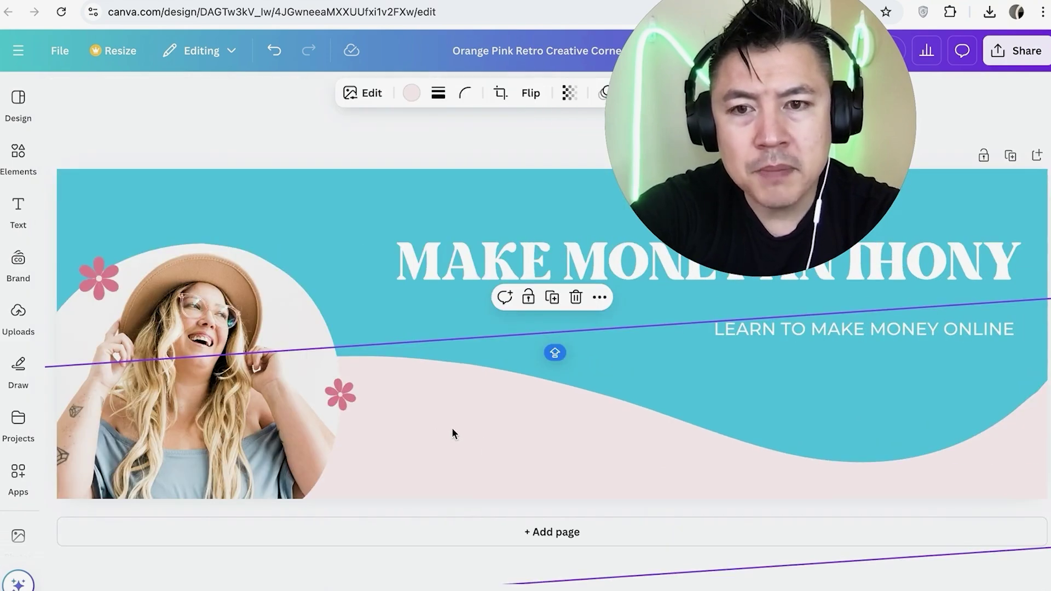
pyautogui.click(414, 96)
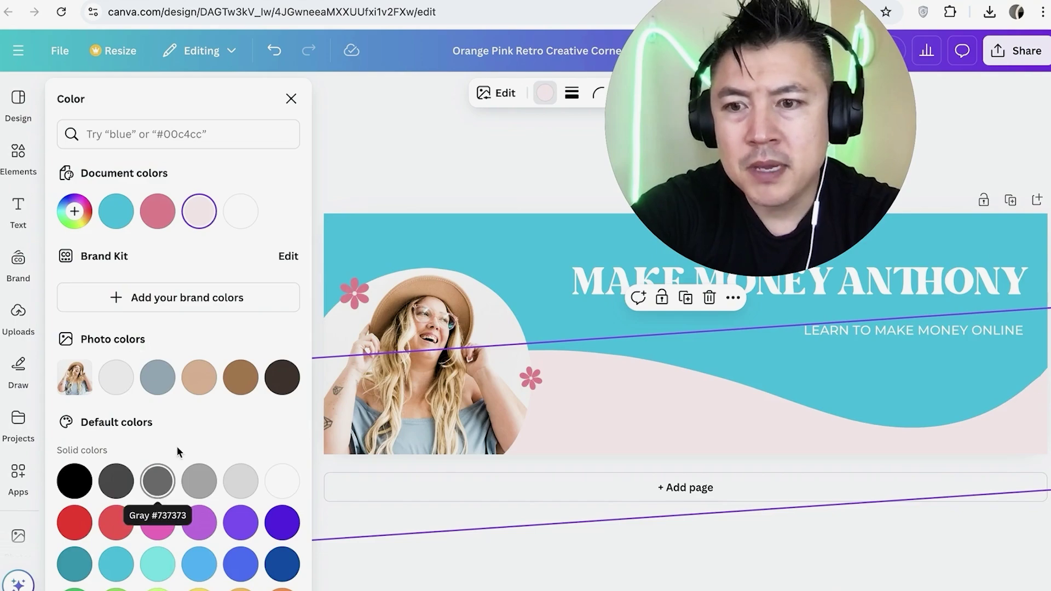
pyautogui.scroll(-1, 177, 452)
pyautogui.click(158, 561)
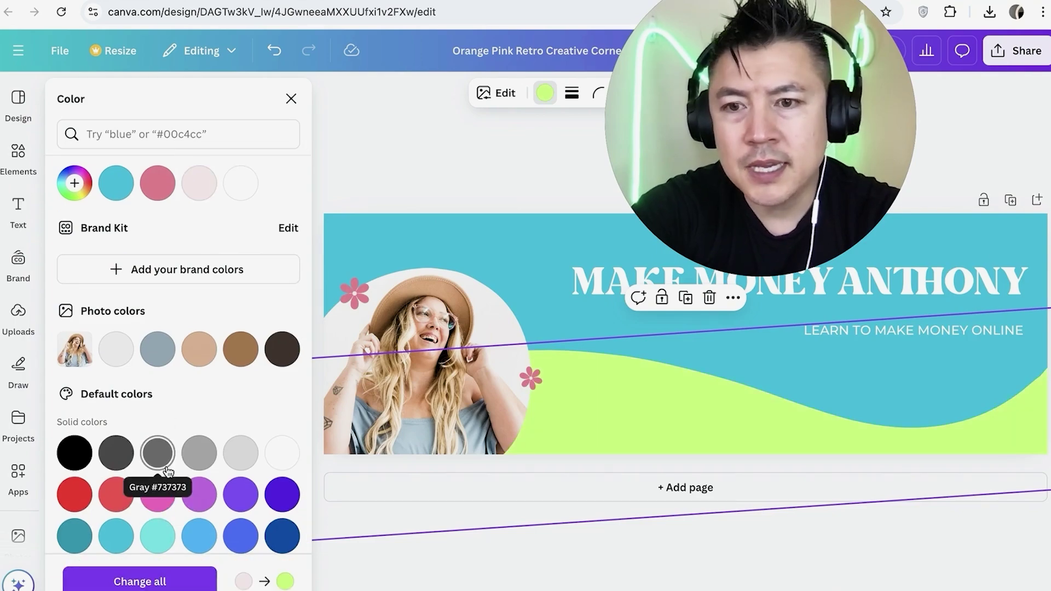
pyautogui.scroll(-2, 167, 471)
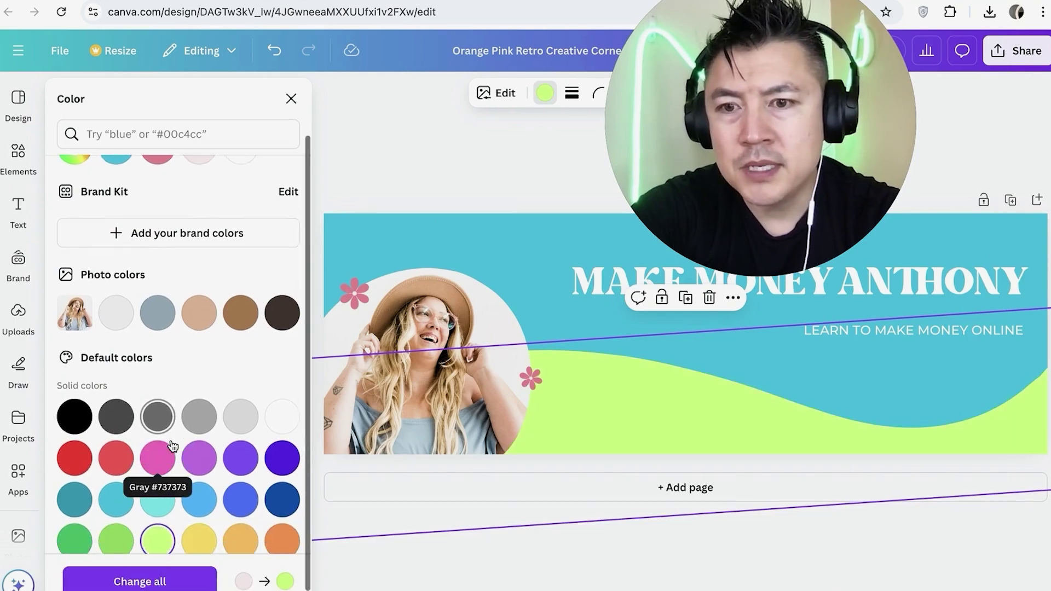
pyautogui.click(157, 295)
pyautogui.press('Escape')
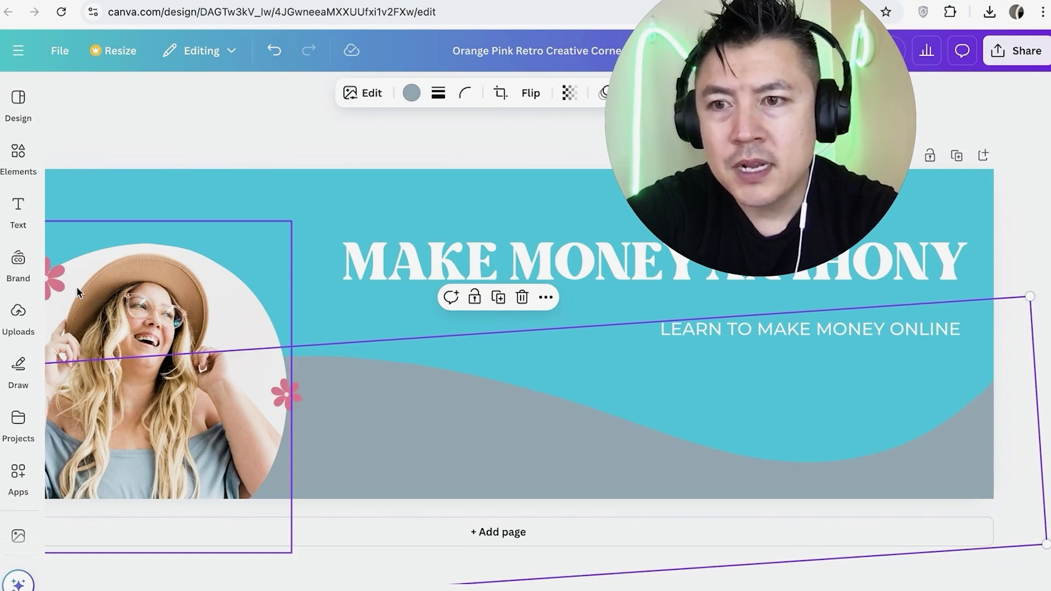
# - Delete the two remaining pink flowers on either side of the round photo
pyautogui.click(57, 279)
pyautogui.press('Delete')
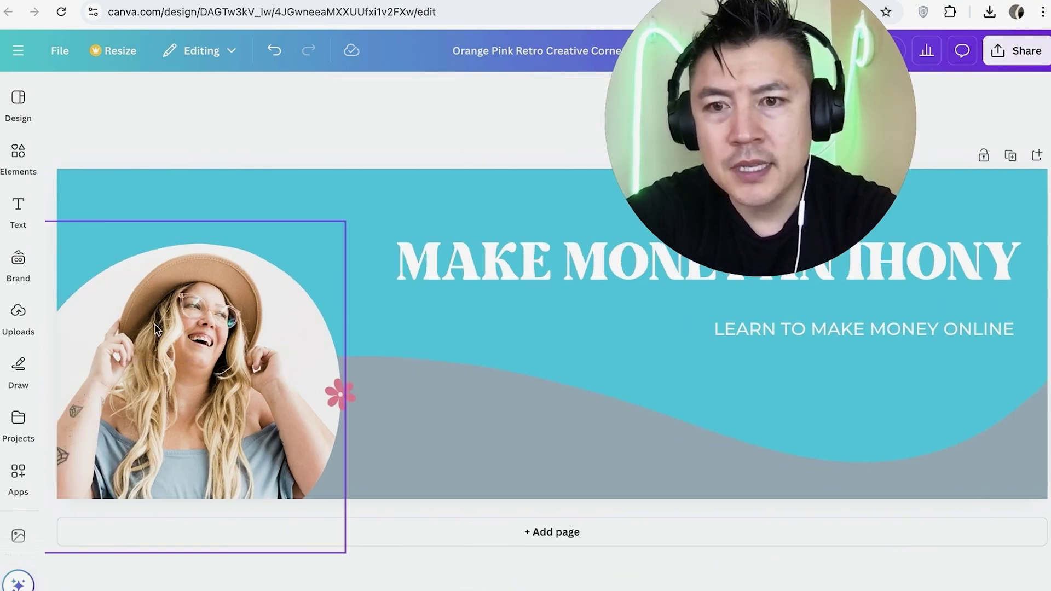
pyautogui.click(340, 392)
pyautogui.press('Delete')
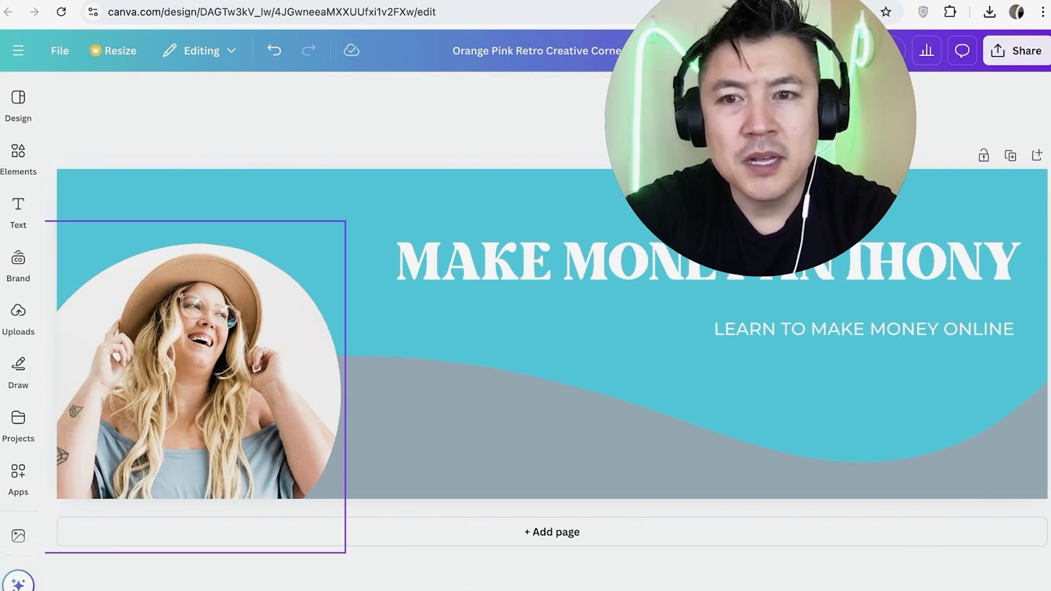
pyautogui.click(214, 369)
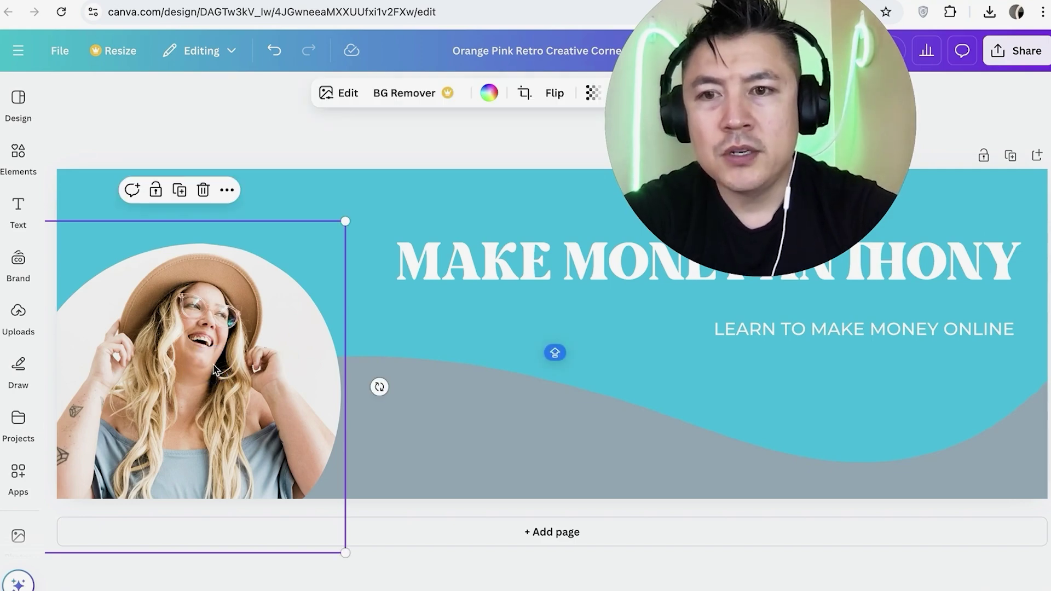
pyautogui.rightClick(196, 328)
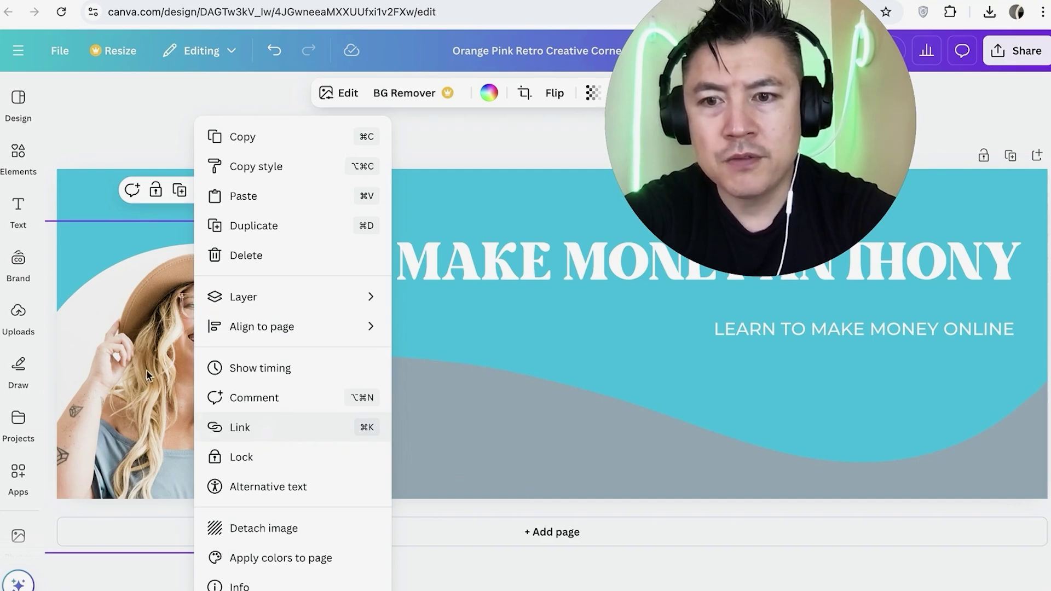
pyautogui.click(152, 346)
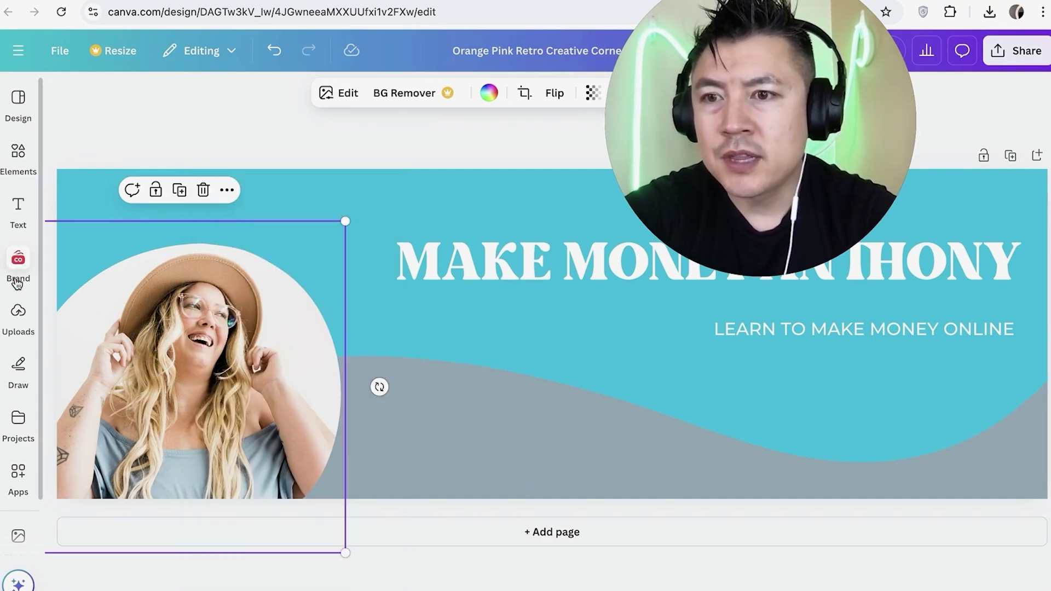
# - Replace the woman's photo in the round frame with the uploaded picture of the man at the balcony railing
pyautogui.click(18, 312)
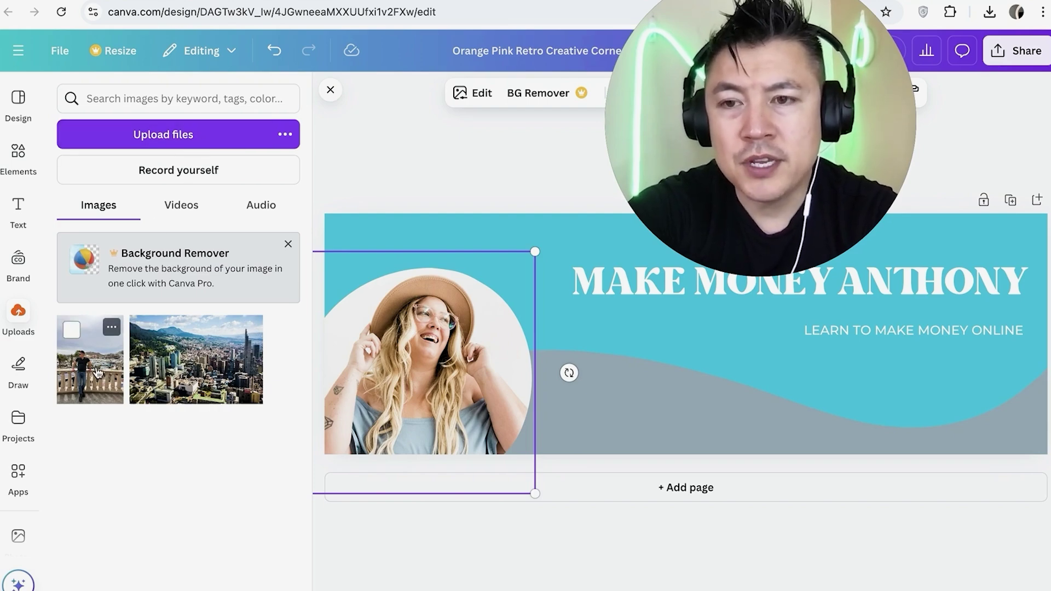
pyautogui.moveTo(93, 375); pyautogui.dragTo(380, 349)
pyautogui.click(426, 178)
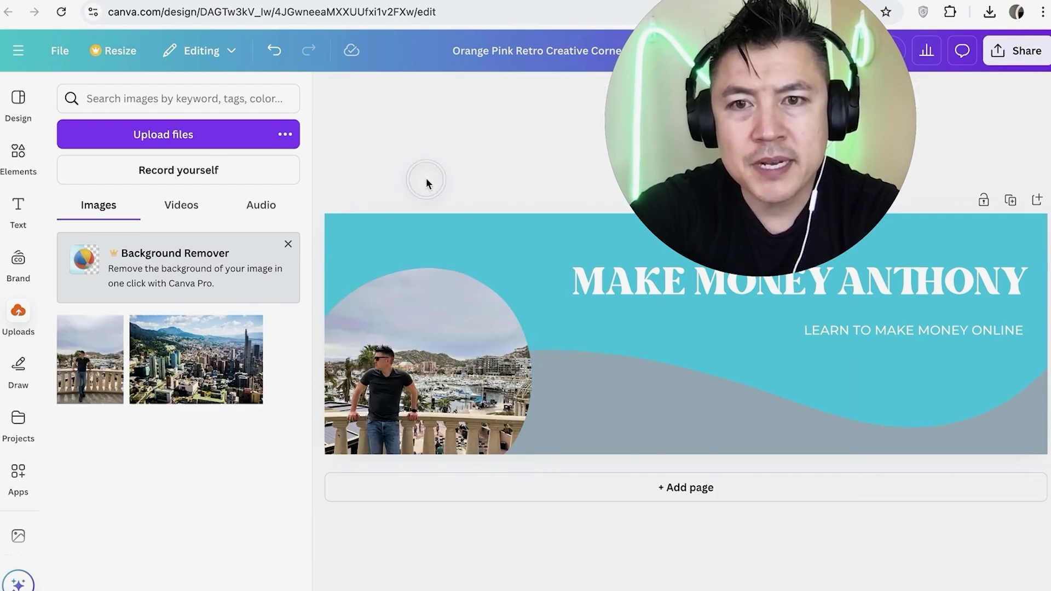
pyautogui.click(331, 92)
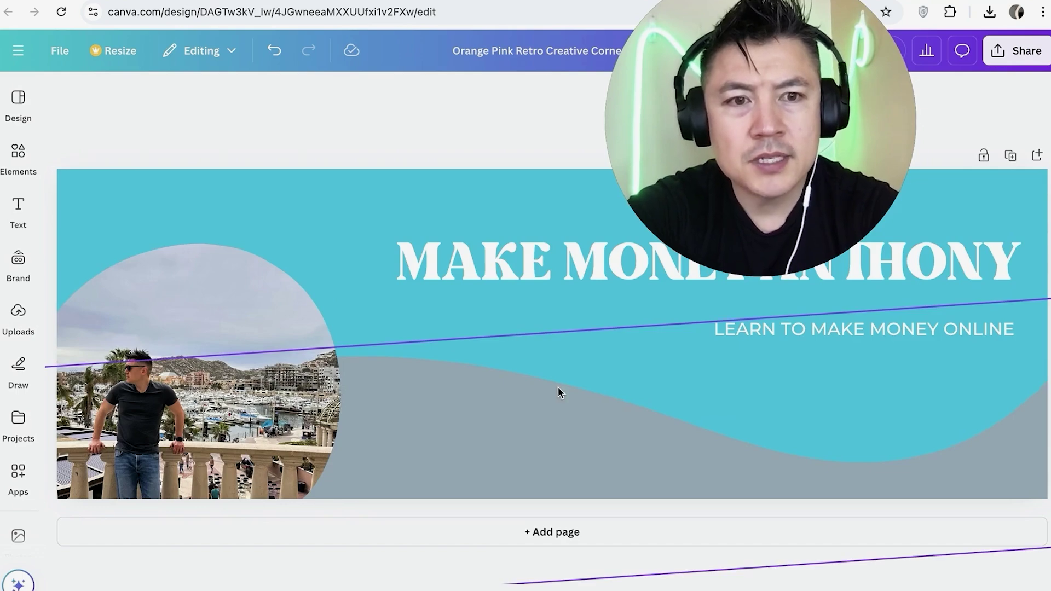
pyautogui.click(318, 121)
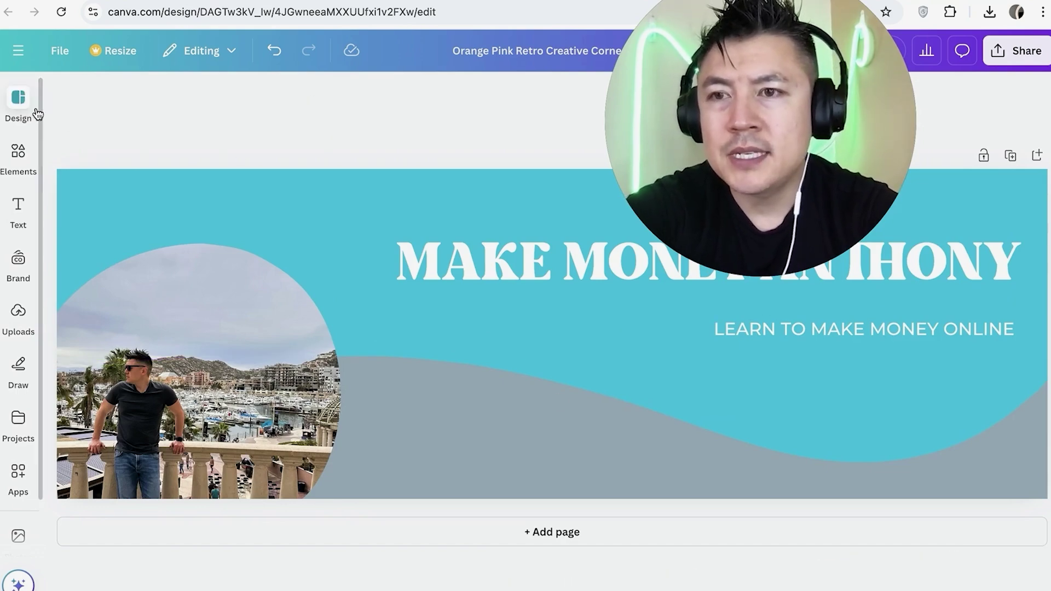
# - Add a black arrow shape running from the round photo to the tagline
pyautogui.click(18, 154)
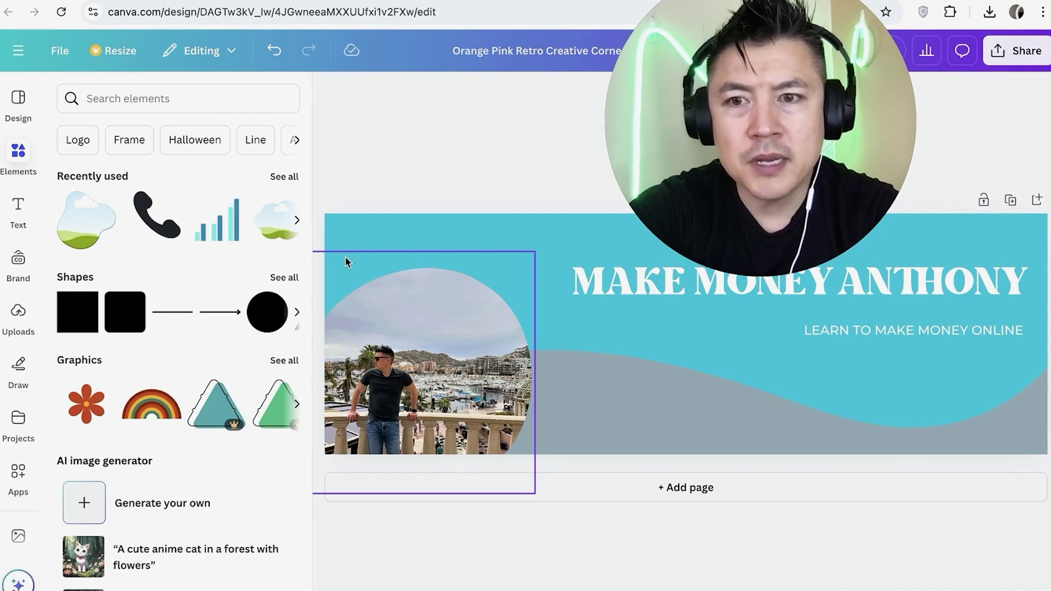
pyautogui.scroll(-1, 138, 319)
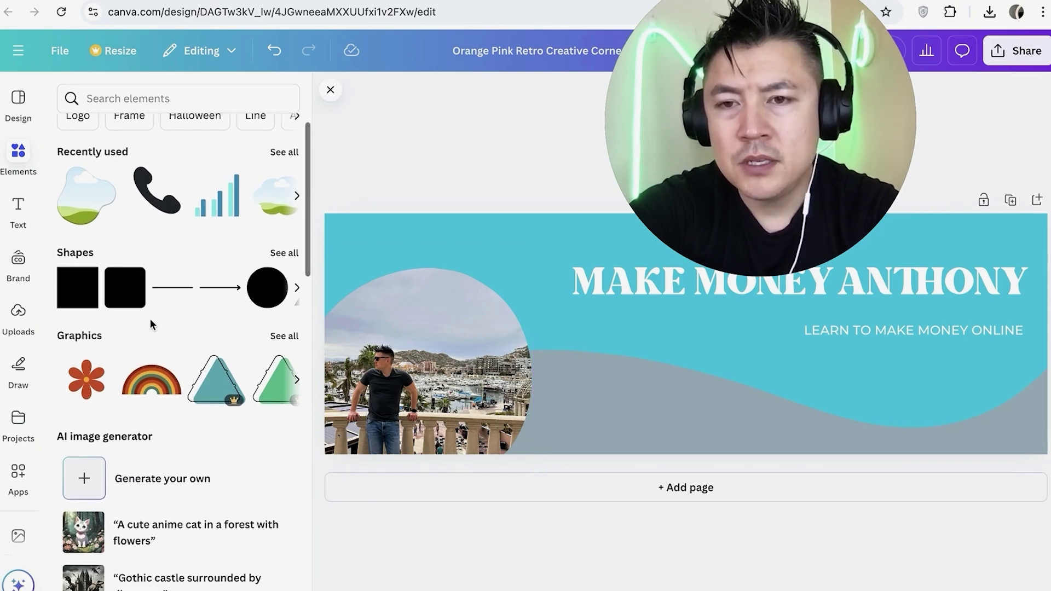
pyautogui.click(214, 274)
pyautogui.moveTo(215, 275); pyautogui.dragTo(581, 336)
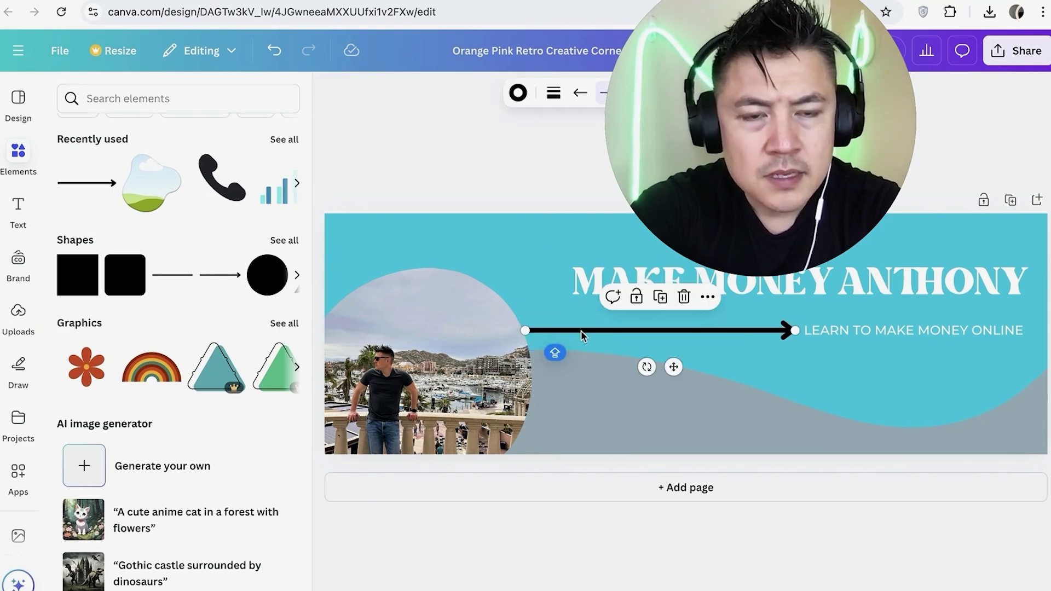
pyautogui.click(438, 243)
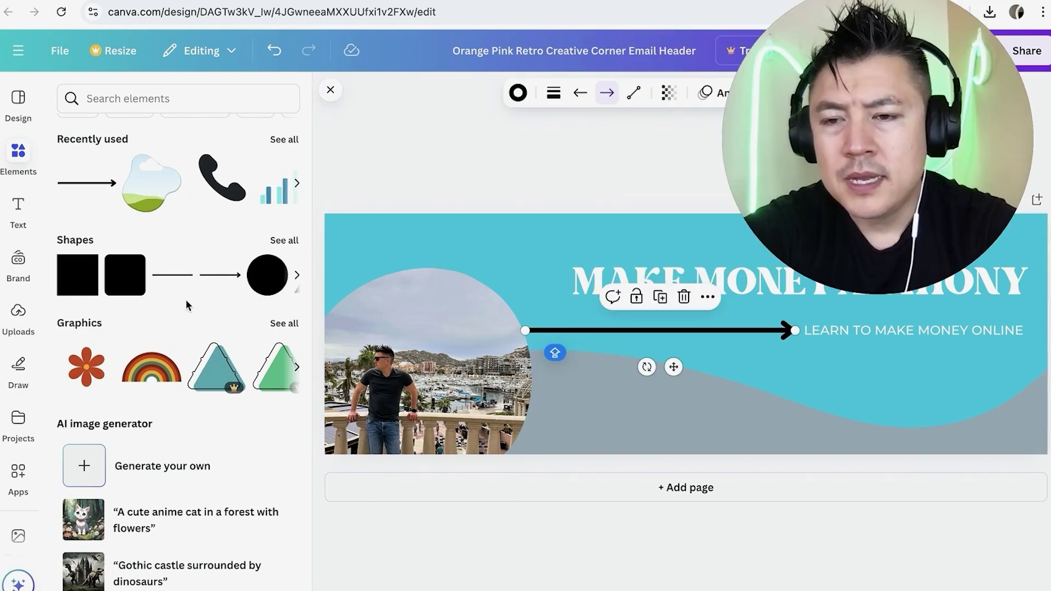
# - Add the sticker of three pink pixel hearts, shrink it and place it in the header's upper-left corner above the photo
pyautogui.scroll(-7, 187, 298)
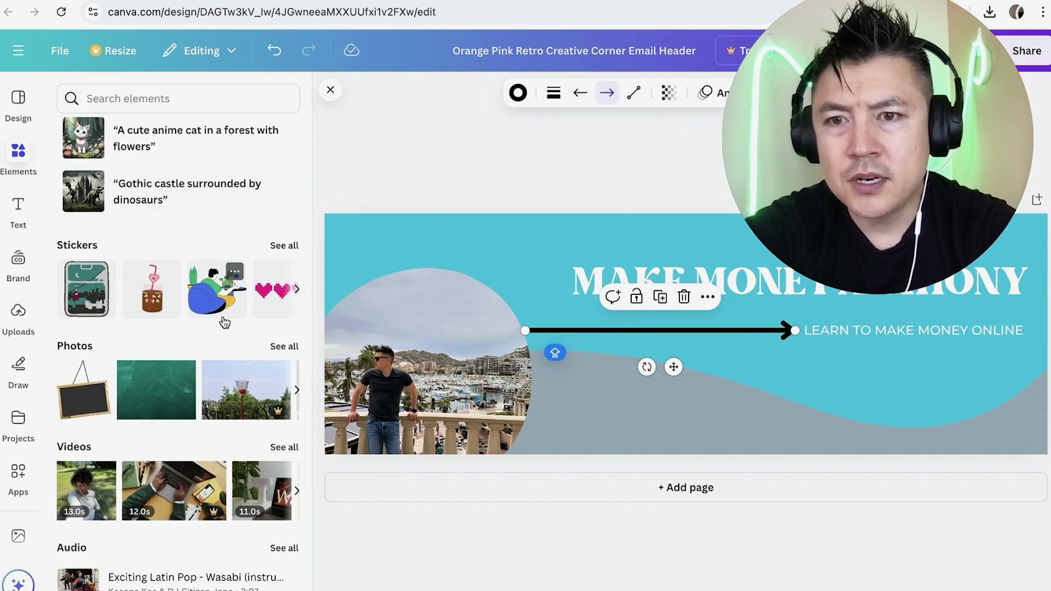
pyautogui.hscroll(5, 120, 276)
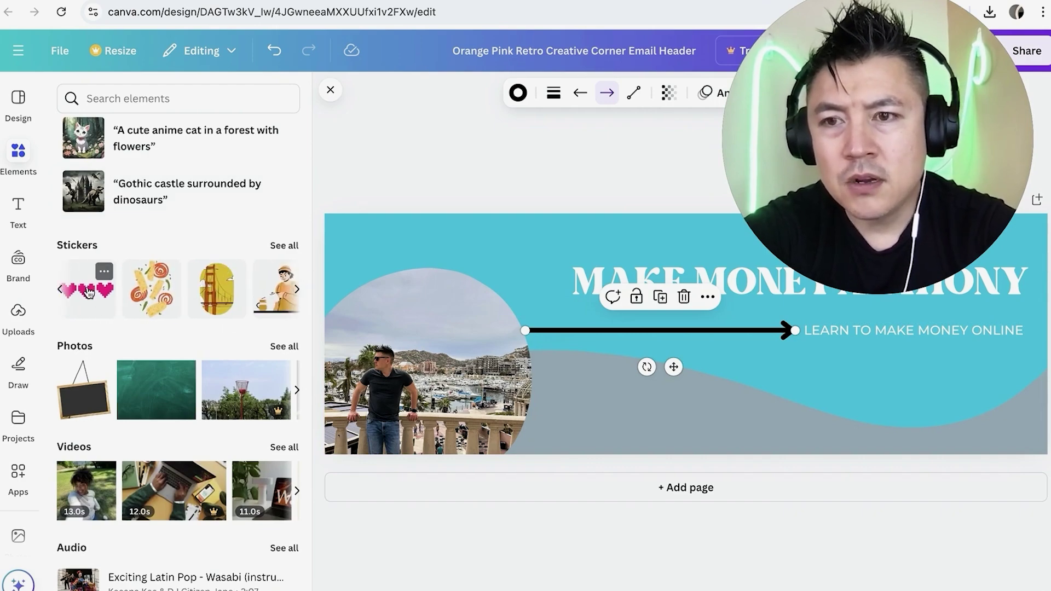
pyautogui.moveTo(120, 277); pyautogui.dragTo(387, 318)
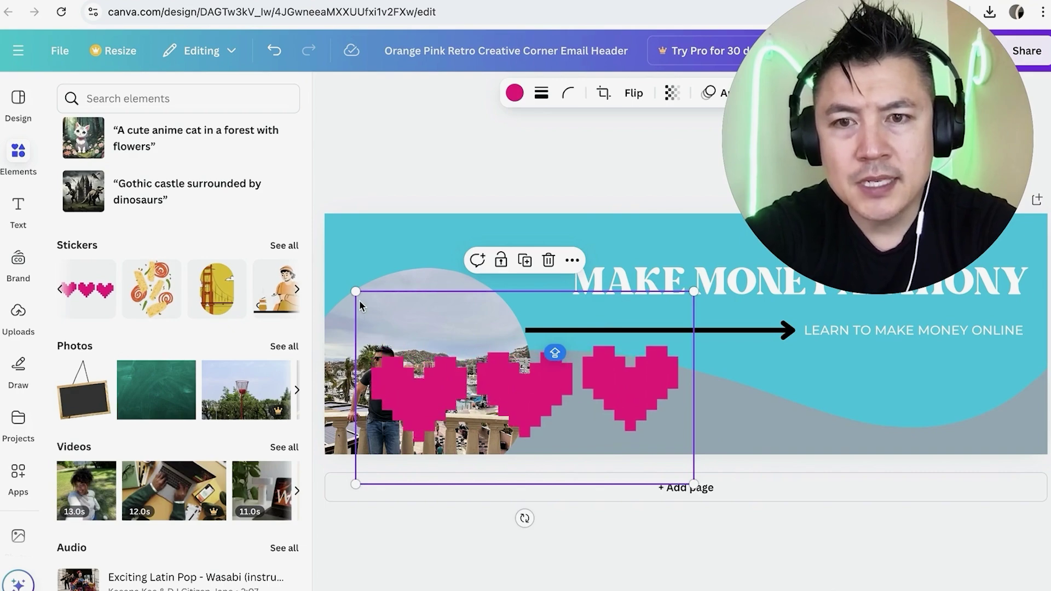
pyautogui.moveTo(356, 292); pyautogui.dragTo(593, 374)
pyautogui.moveTo(620, 429); pyautogui.dragTo(391, 237)
pyautogui.click(397, 138)
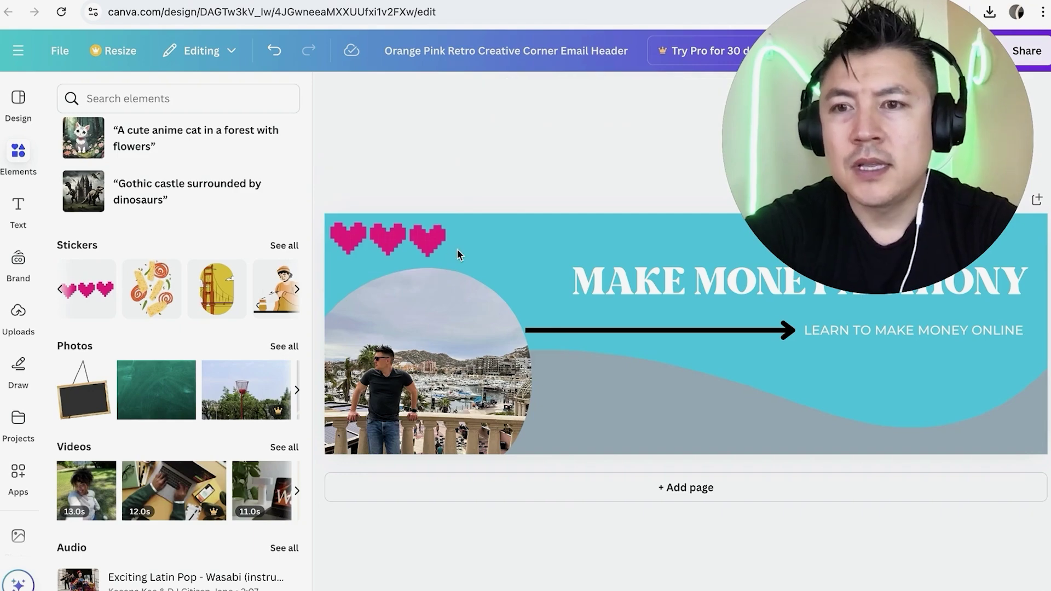
# - Add the first Blob frame from the frames collection to the middle of the header, over the arrow
pyautogui.scroll(-9, 164, 286)
pyautogui.scroll(-3, 164, 287)
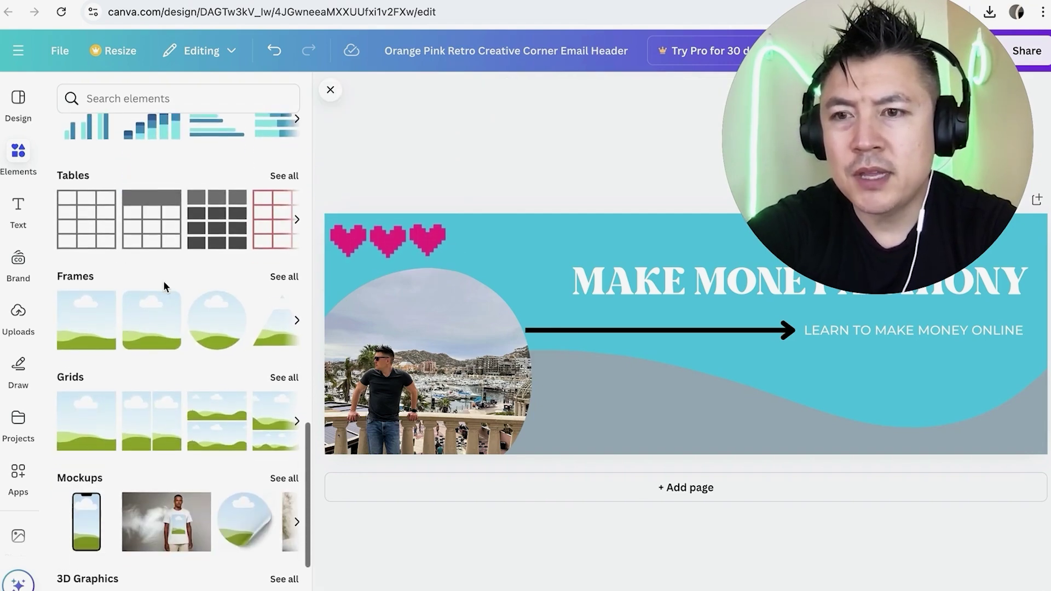
pyautogui.click(283, 271)
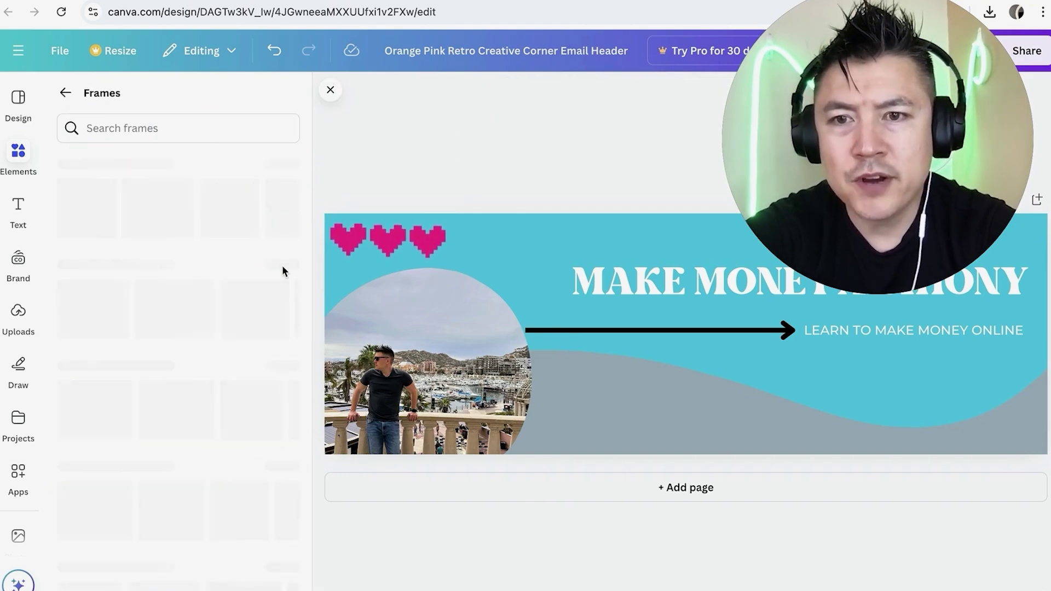
pyautogui.scroll(-5, 197, 277)
pyautogui.scroll(-1, 198, 279)
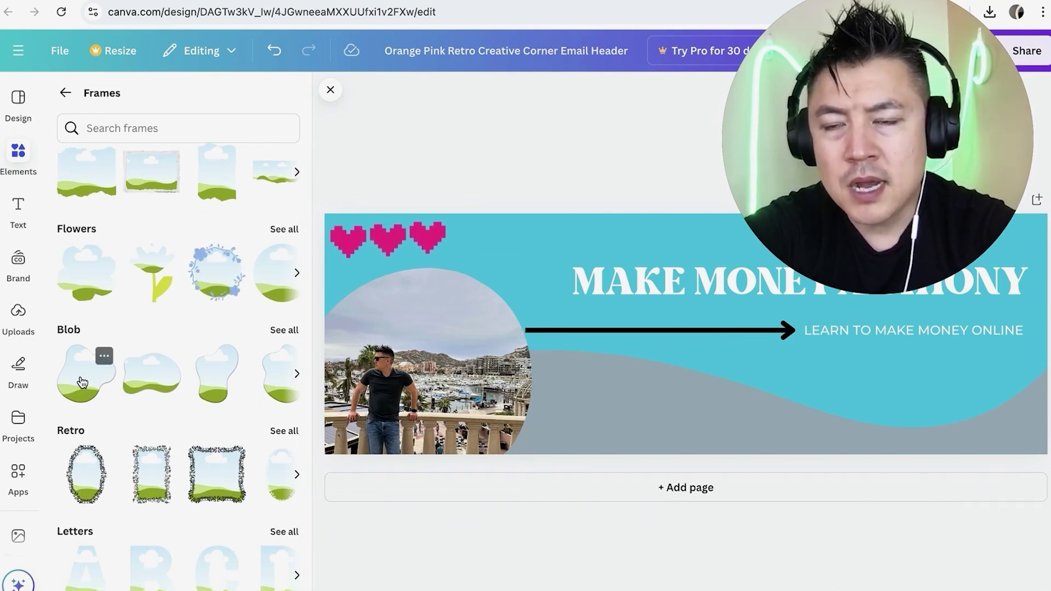
pyautogui.moveTo(82, 382); pyautogui.dragTo(621, 342)
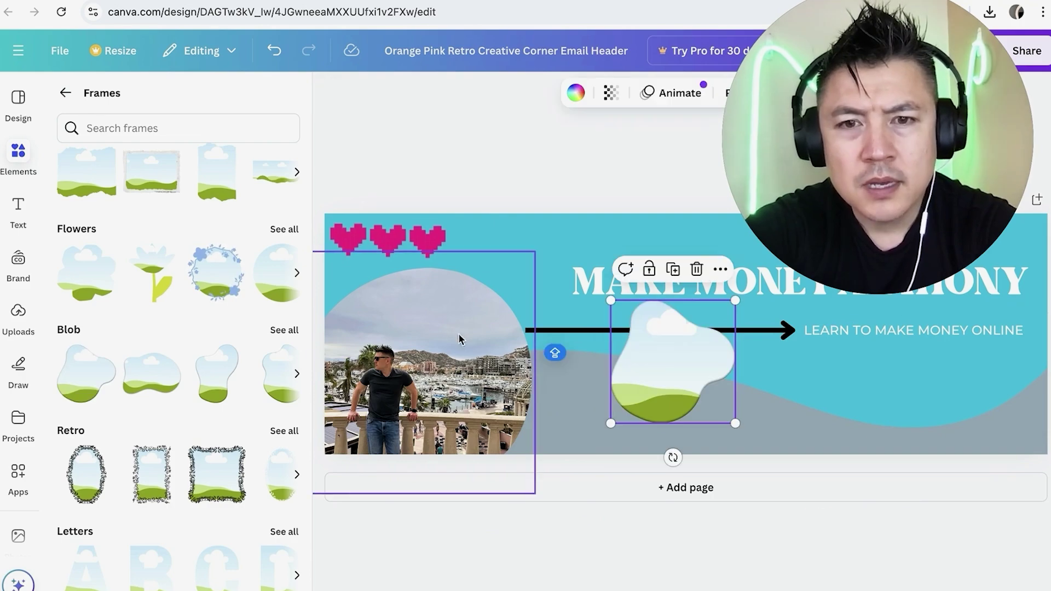
# - Delete the round photo together with its frame from the header
pyautogui.click(468, 322)
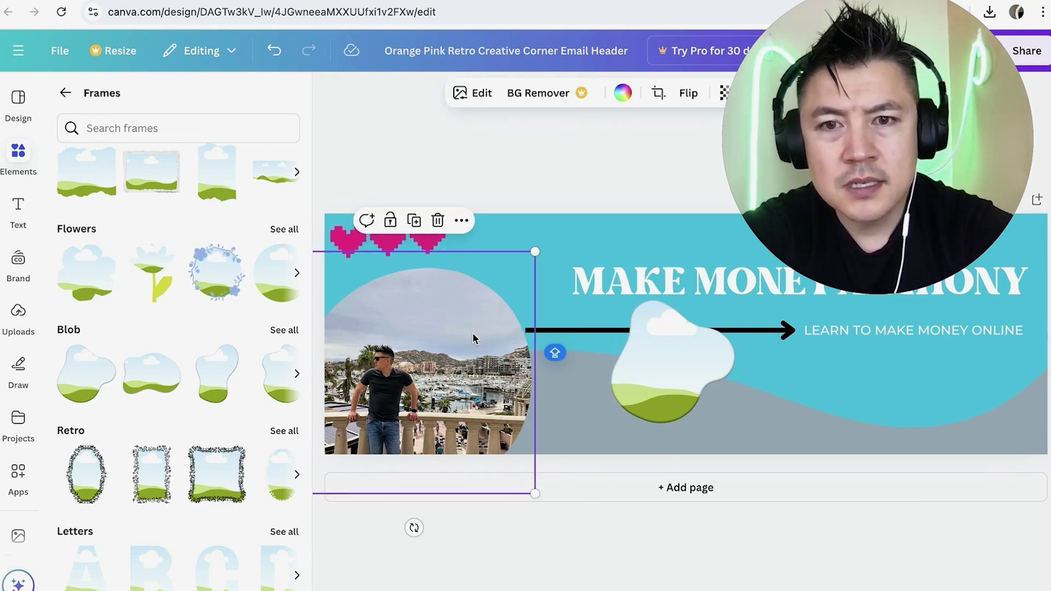
pyautogui.press('Delete')
pyautogui.press('Delete')
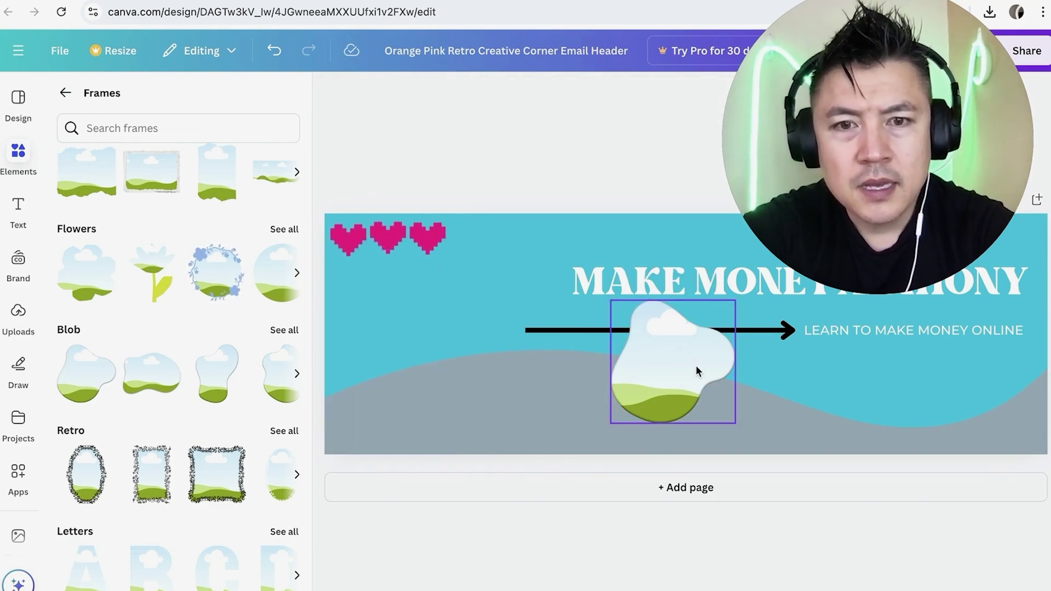
# - Move the blob frame to the header's left side and enlarge it to fill the space before the arrow
pyautogui.moveTo(697, 371); pyautogui.dragTo(440, 356)
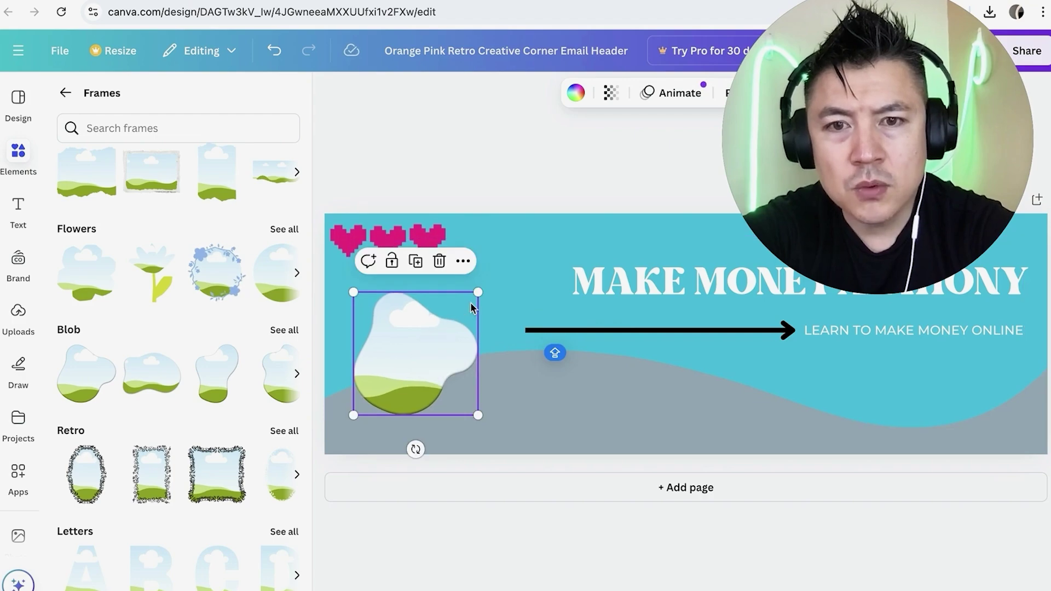
pyautogui.moveTo(472, 308); pyautogui.dragTo(458, 334)
pyautogui.moveTo(506, 266); pyautogui.dragTo(517, 255)
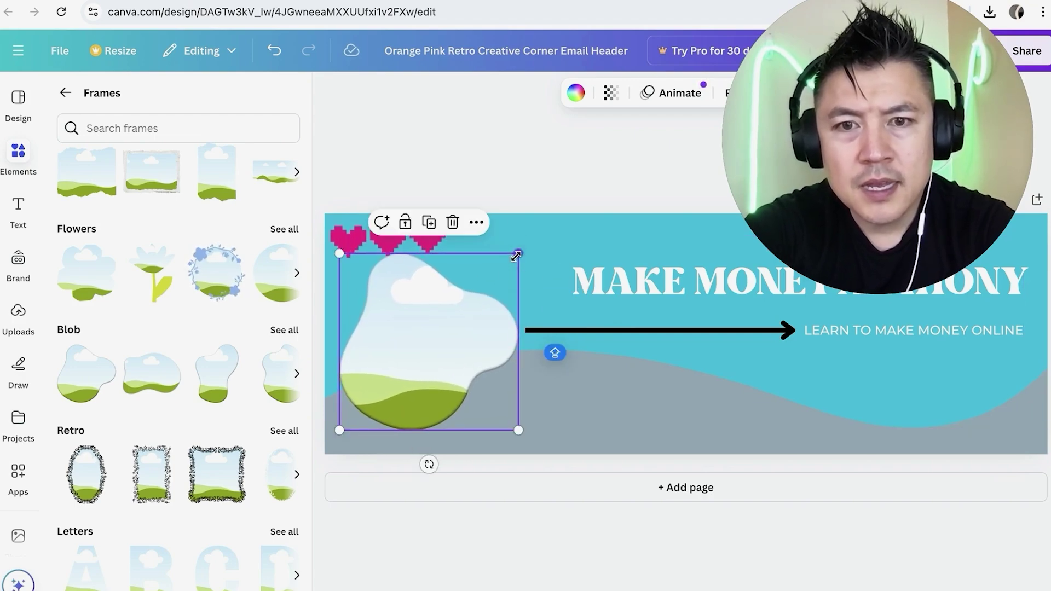
# - Fill the blob frame with the uploaded picture of the man at the balcony railing
pyautogui.click(469, 326)
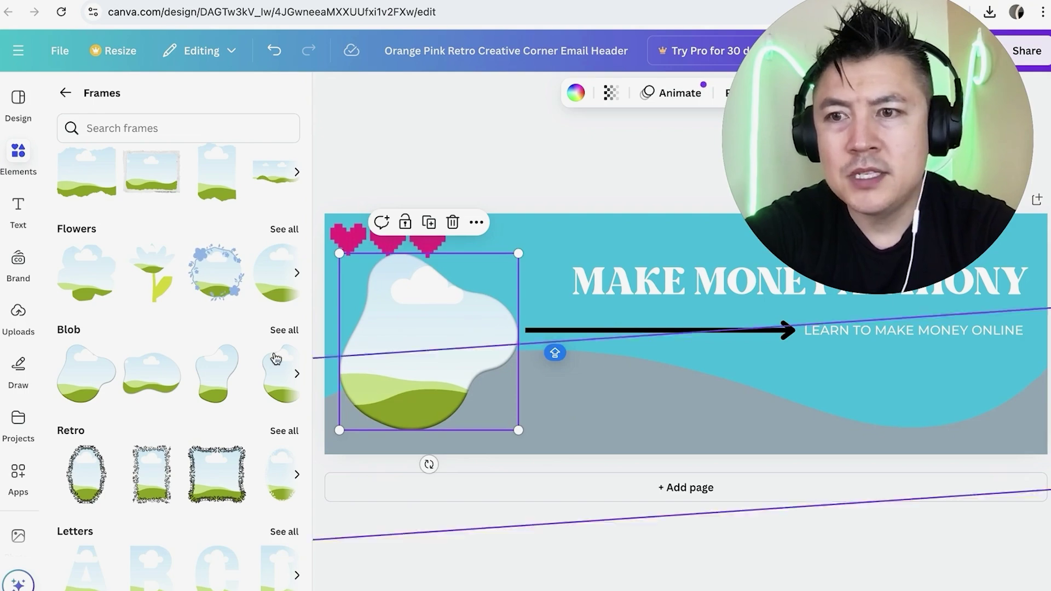
pyautogui.click(18, 313)
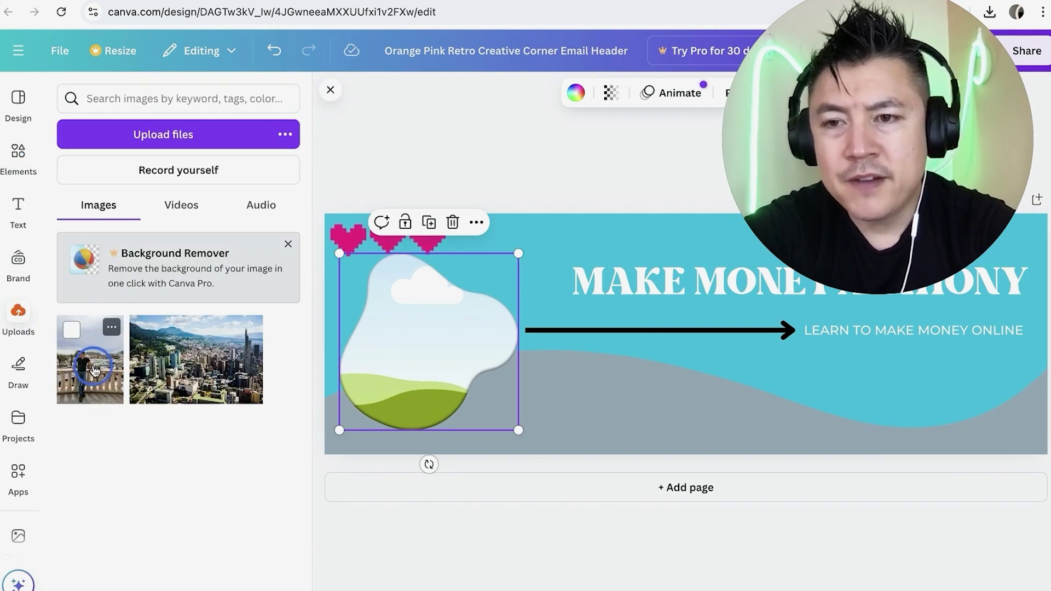
pyautogui.moveTo(93, 370); pyautogui.dragTo(361, 330)
pyautogui.click(564, 272)
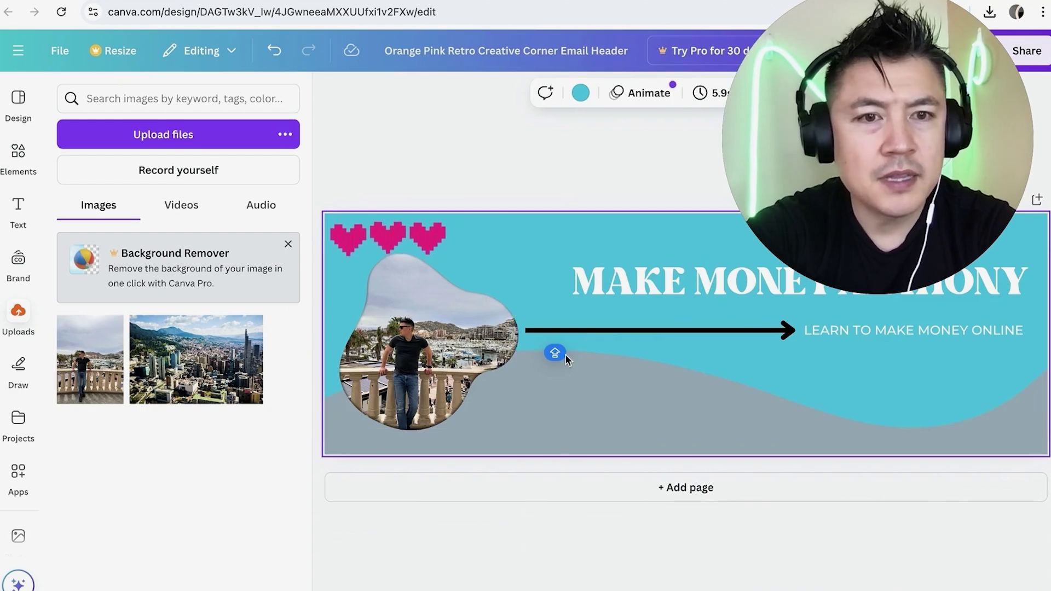
# - Delete the sticker of three pink hearts above the photo
pyautogui.click(388, 238)
pyautogui.press('Escape')
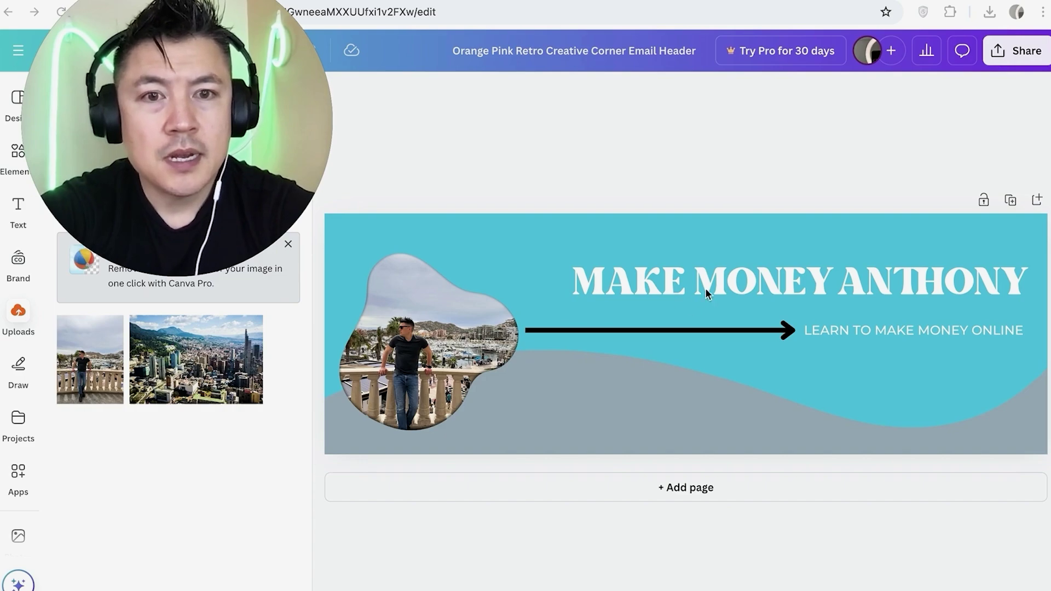
# - Shift the headline to the left so that it starts above the arrow's tail, and deselect it
pyautogui.click(707, 274)
pyautogui.moveTo(707, 274); pyautogui.dragTo(721, 272)
pyautogui.click(673, 321)
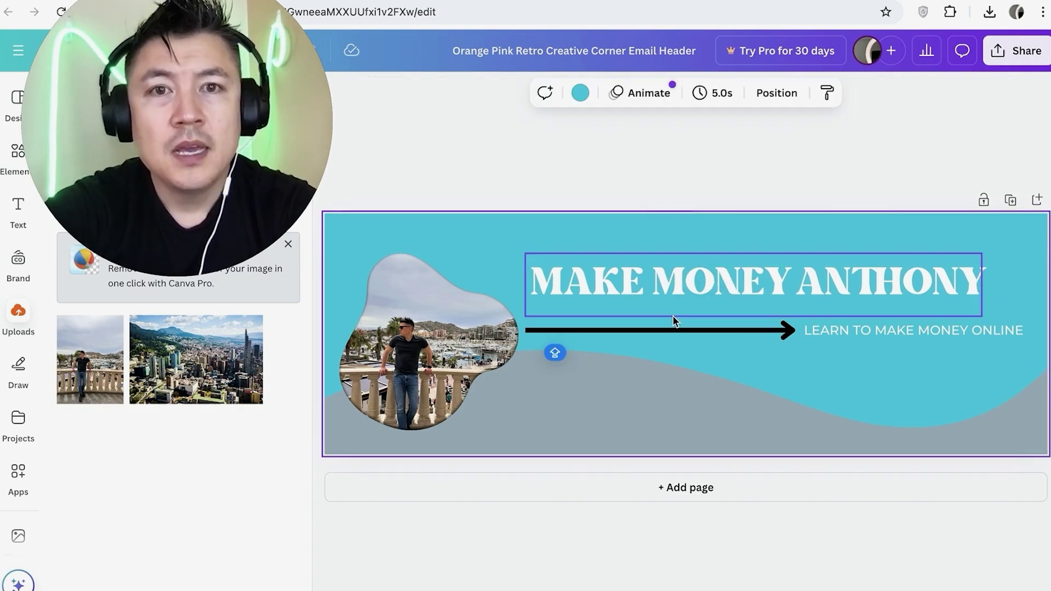
# - Rename the design as "EMAIL HEADER MAKE MONEY ONLINE ANTHONY"
pyautogui.click(514, 51)
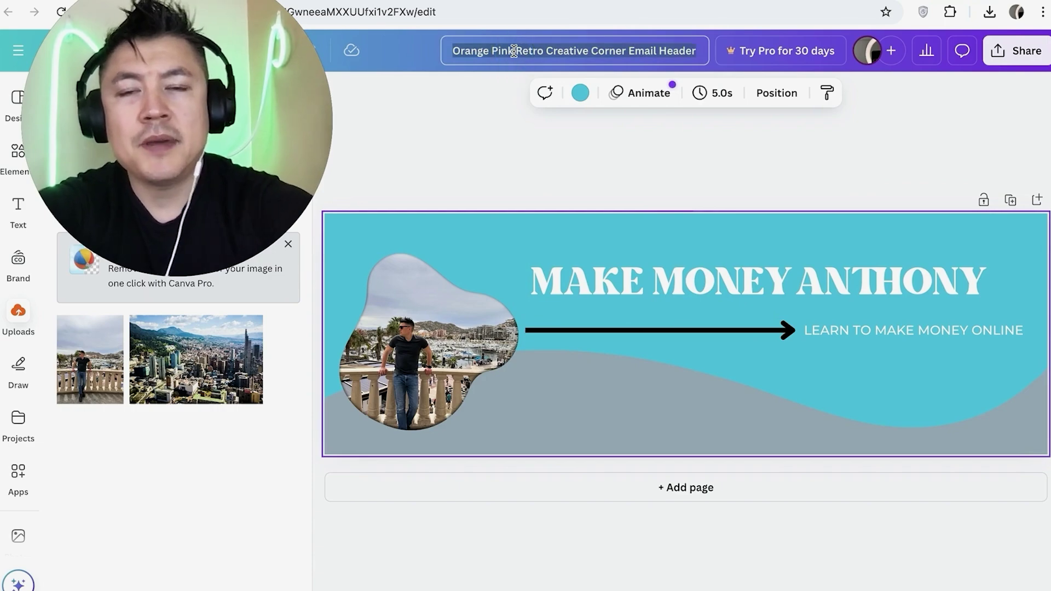
pyautogui.write('EMAIL HE')
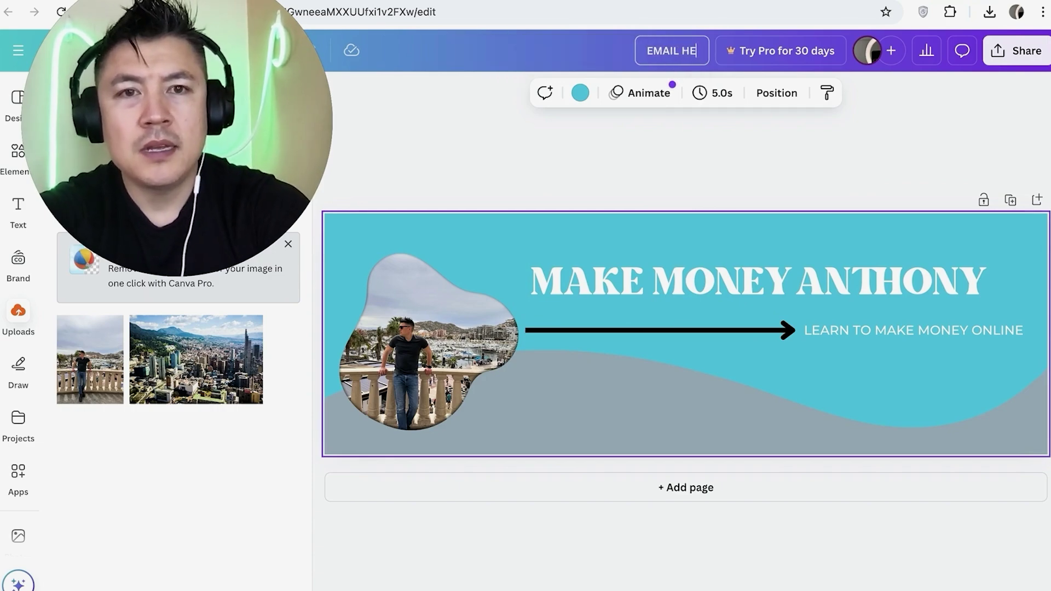
pyautogui.write('ADER MAKE MONEY ONLINE ANTHONY')
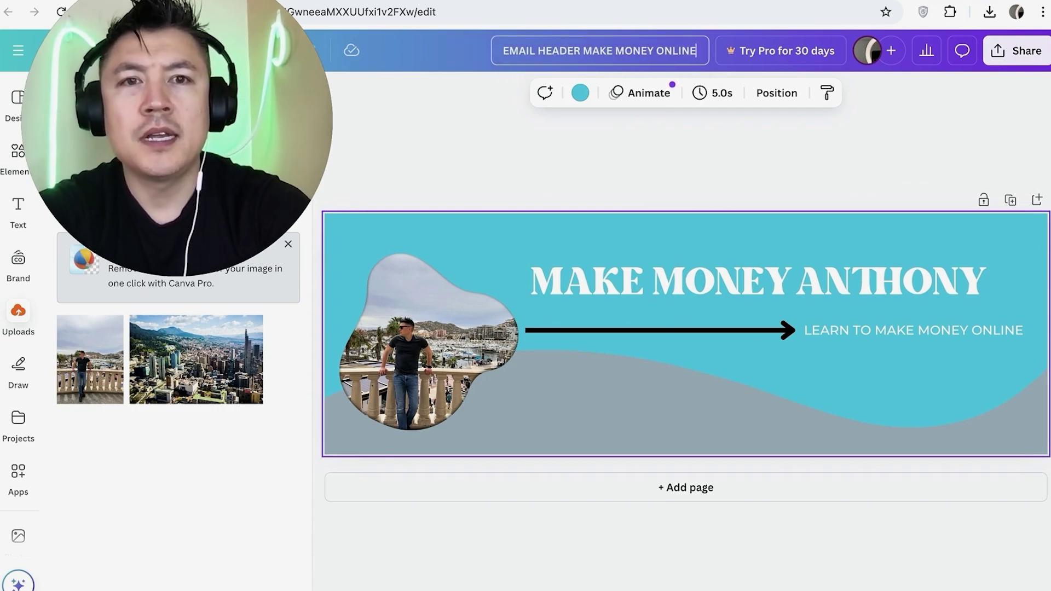
pyautogui.click(487, 126)
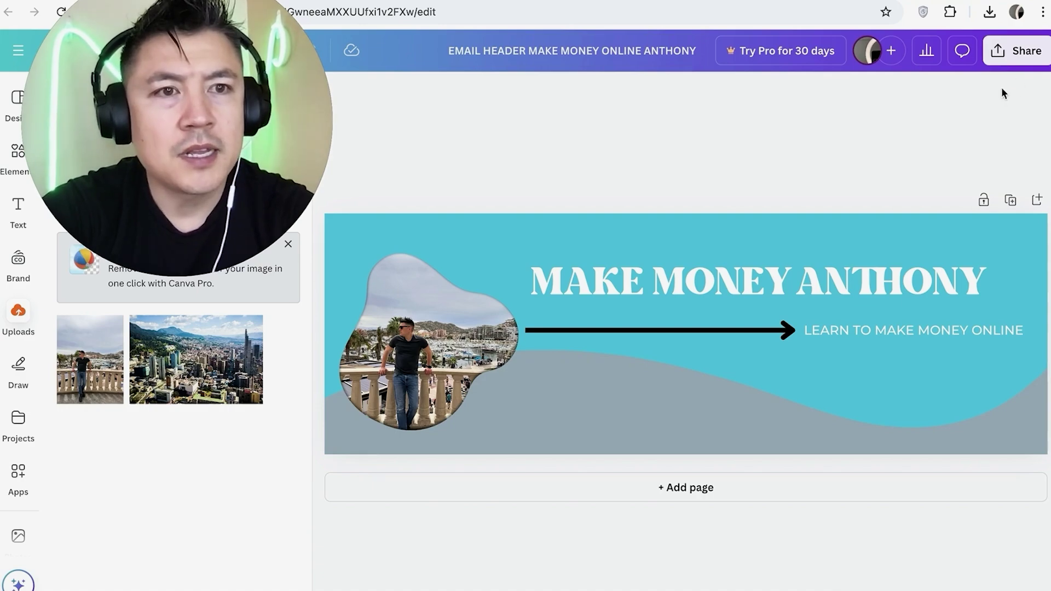
# - Download the finished email header as a PNG file
pyautogui.click(1014, 55)
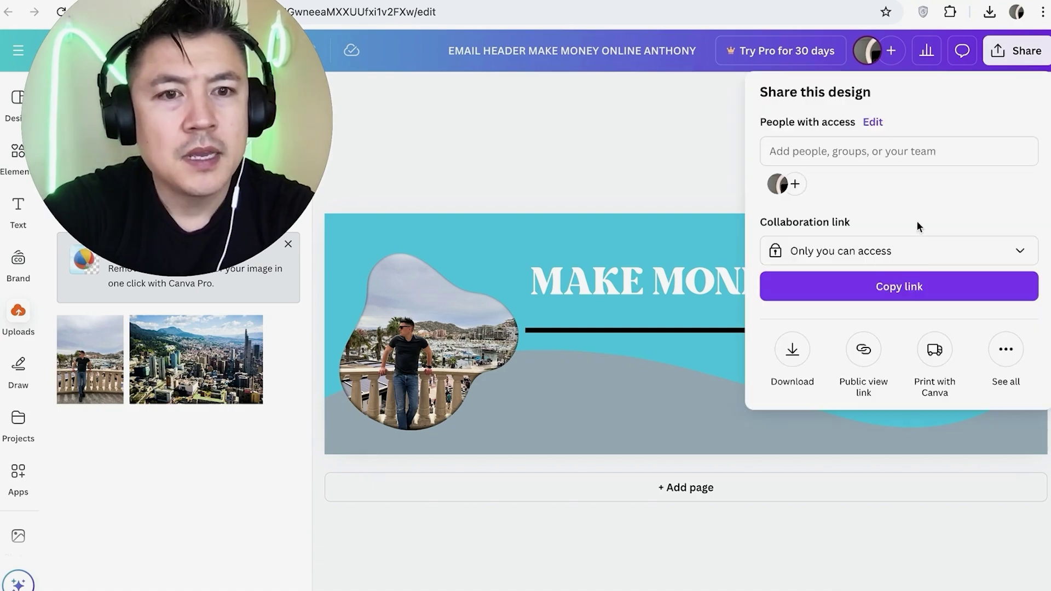
pyautogui.click(794, 353)
pyautogui.click(906, 155)
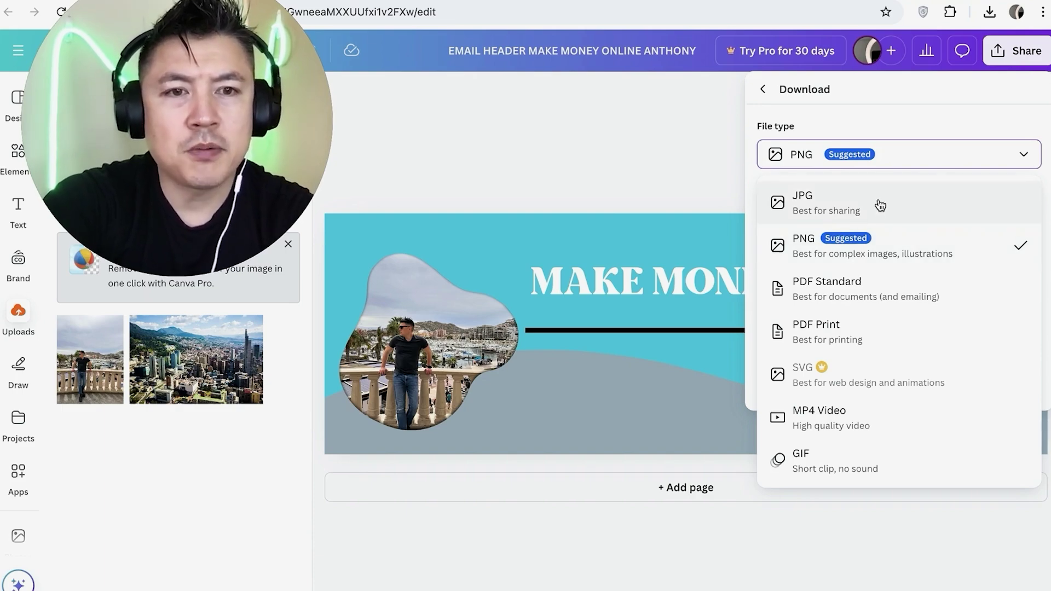
pyautogui.click(879, 242)
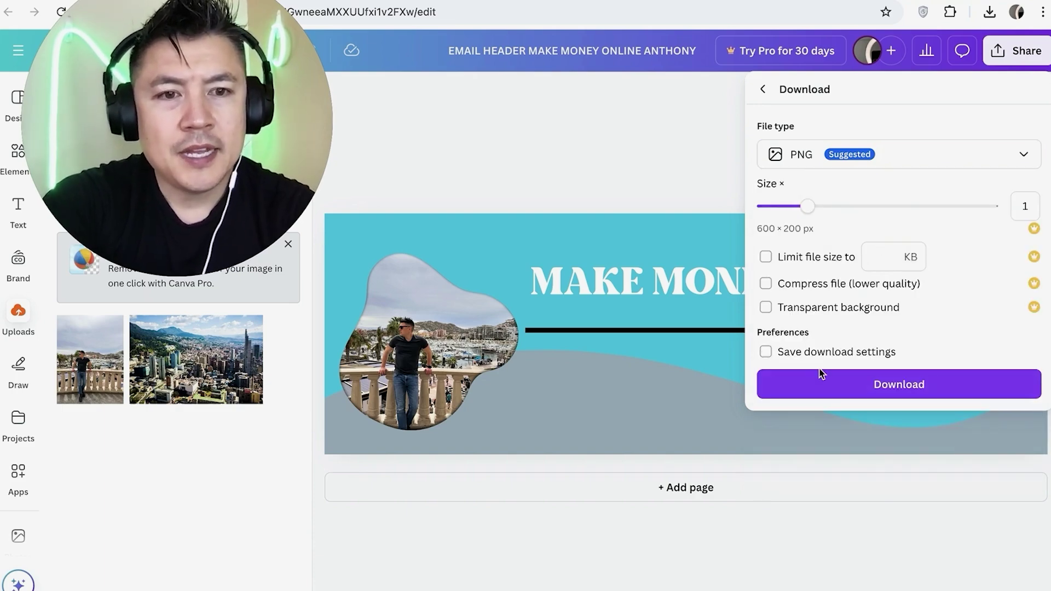
pyautogui.click(819, 379)
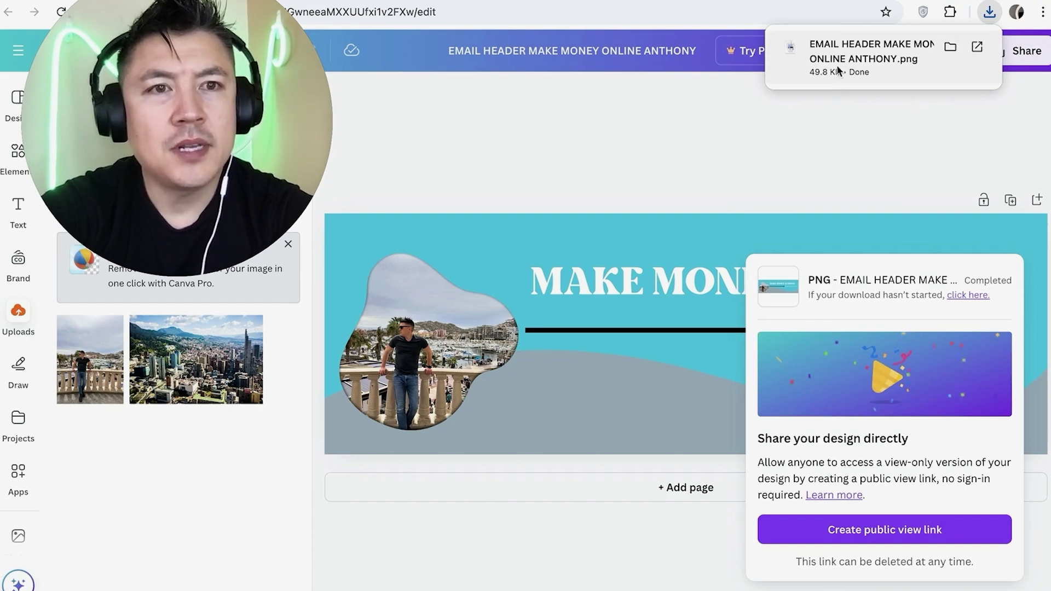
# - Open the downloaded PNG file from the browser's downloads and reposition its preview window to check the header image
pyautogui.click(839, 62)
pyautogui.moveTo(455, 29); pyautogui.dragTo(496, 30)
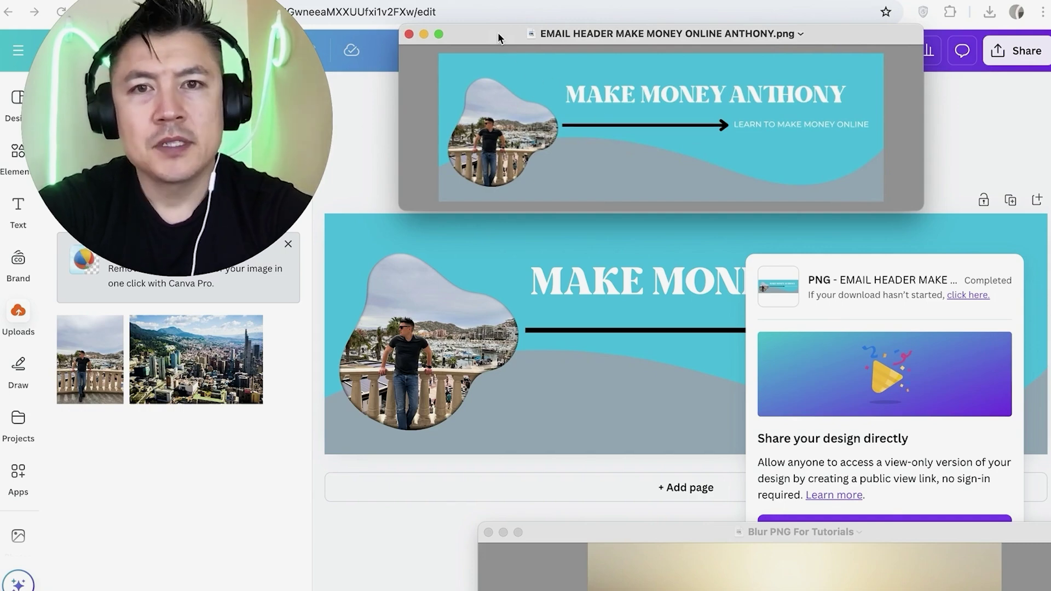
pyautogui.moveTo(497, 32); pyautogui.dragTo(498, 40)
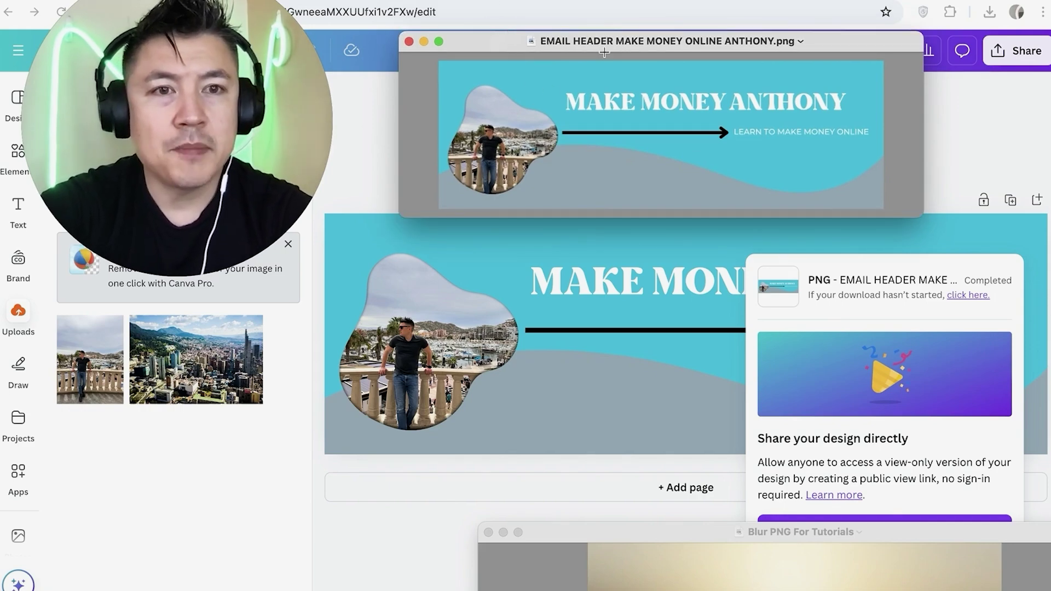